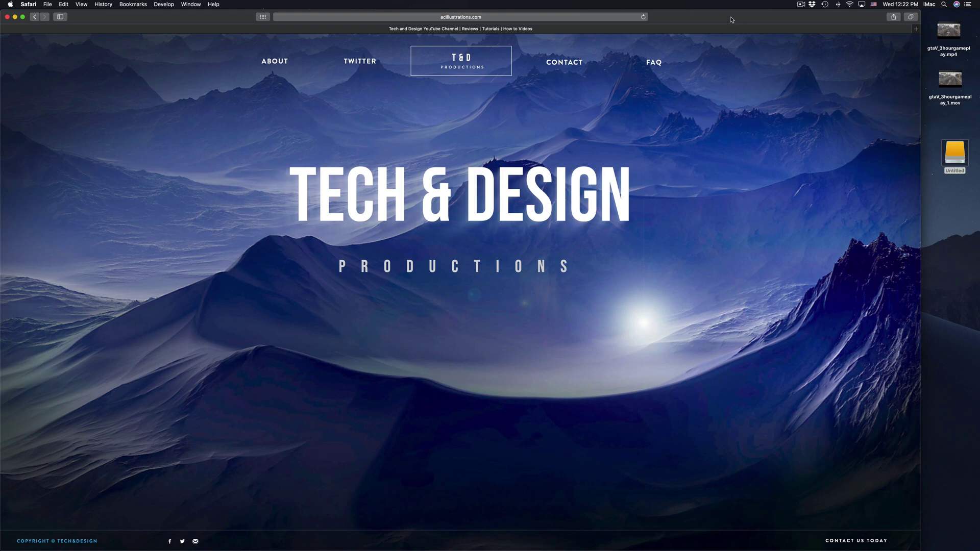
# Launch Disk Utility and collapse the Fusion Drive and Seagate Backup+ Desk Media entries in the drive list
pyautogui.moveTo(565, 549)
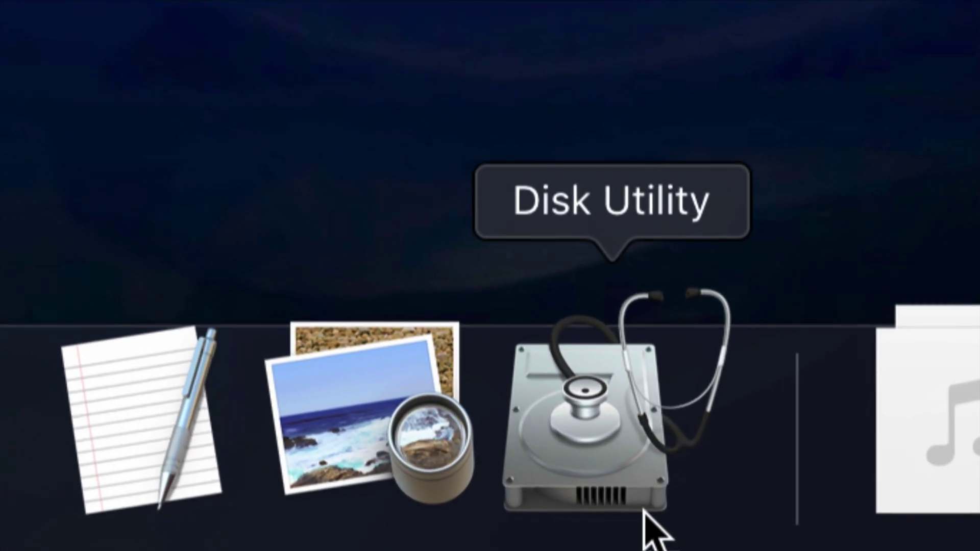
pyautogui.click(638, 518)
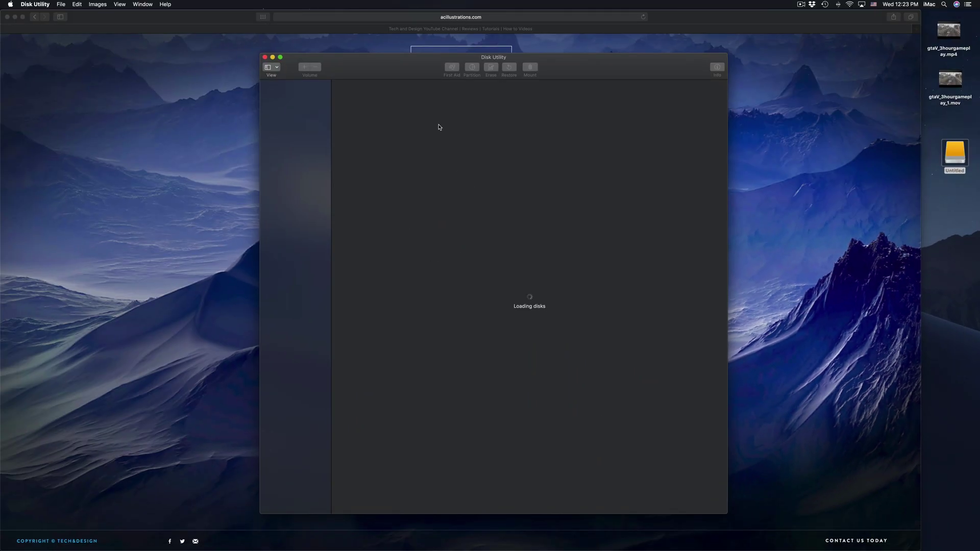
pyautogui.moveTo(424, 74); pyautogui.dragTo(405, 77)
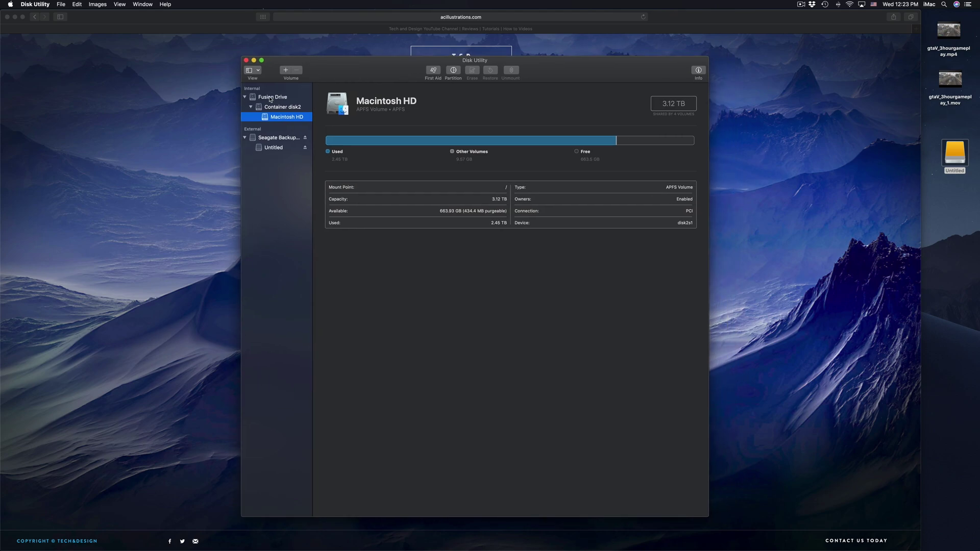
pyautogui.click(244, 97)
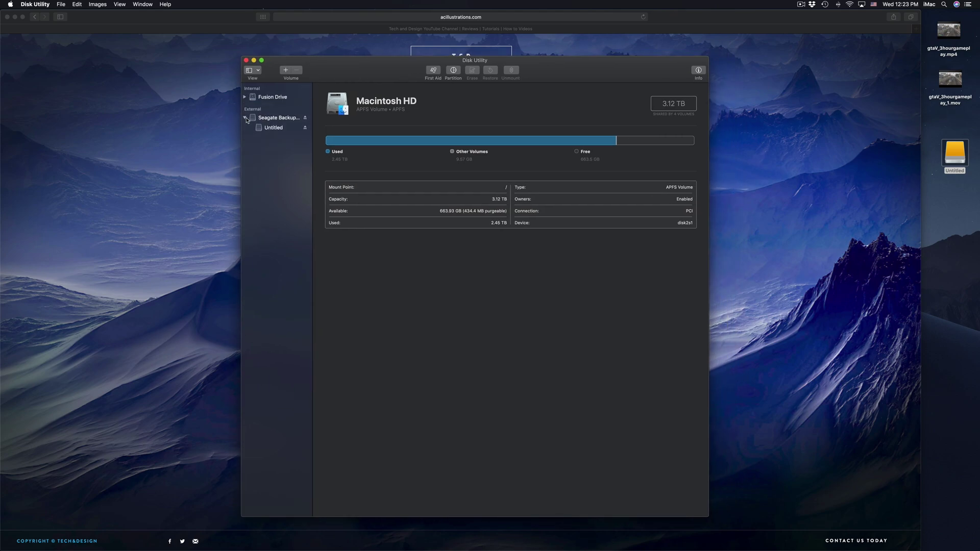
pyautogui.click(245, 117)
pyautogui.moveTo(569, 76); pyautogui.dragTo(568, 85)
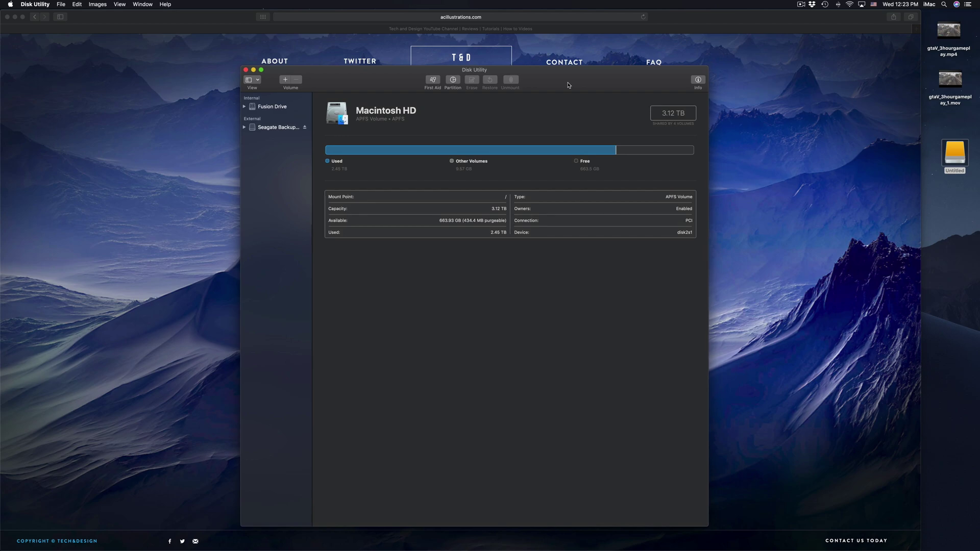
pyautogui.moveTo(569, 84); pyautogui.dragTo(570, 81)
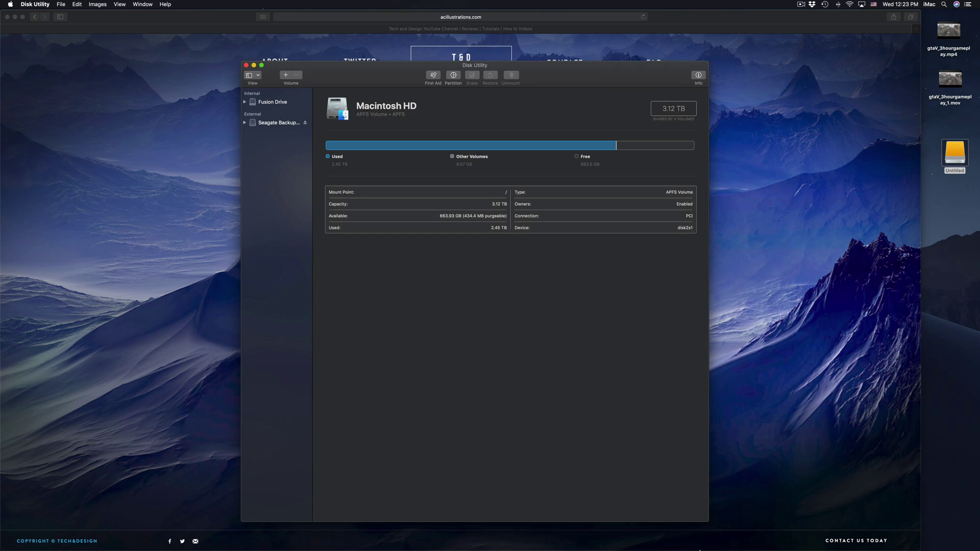
# Search the Mac for "disk" to locate Disk Utility, and close the search without opening anything
pyautogui.moveTo(699, 550)
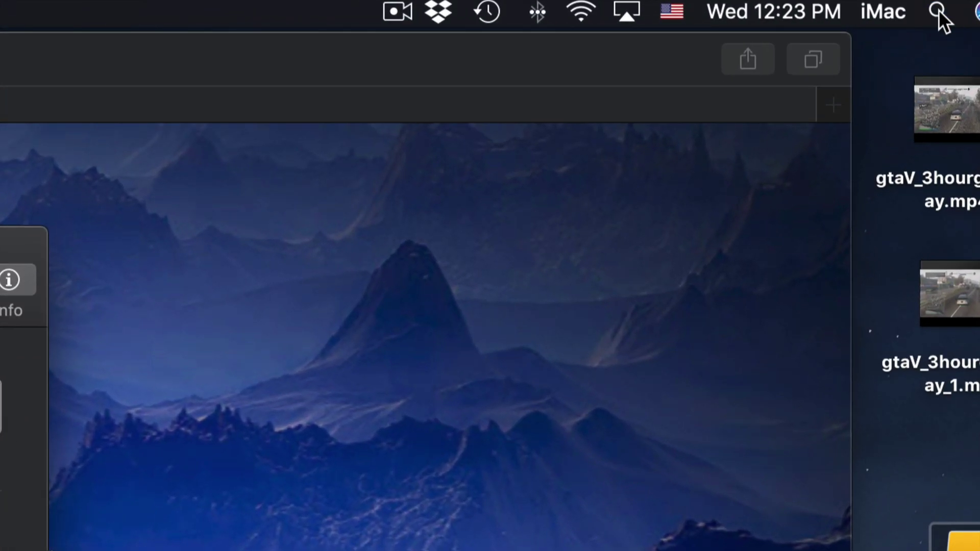
pyautogui.click(937, 10)
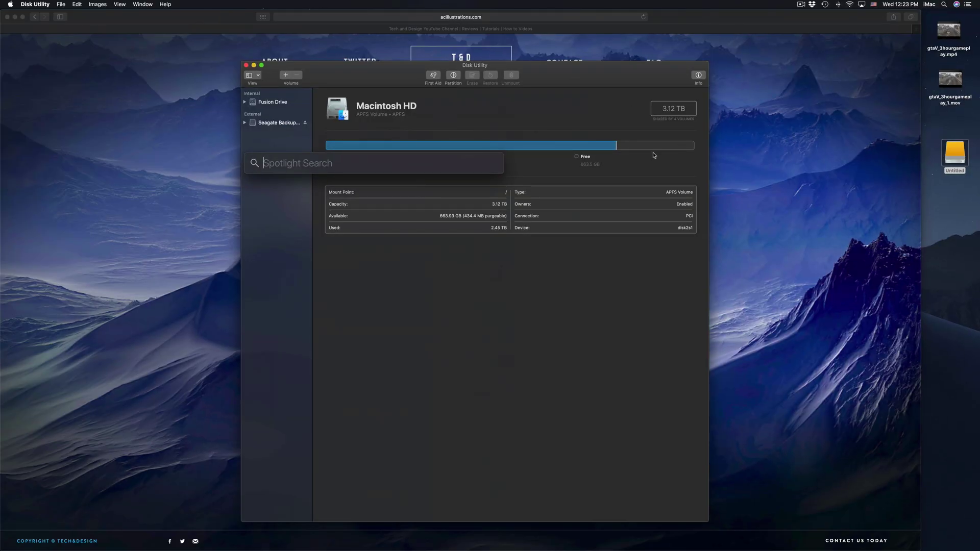
pyautogui.write('disk')
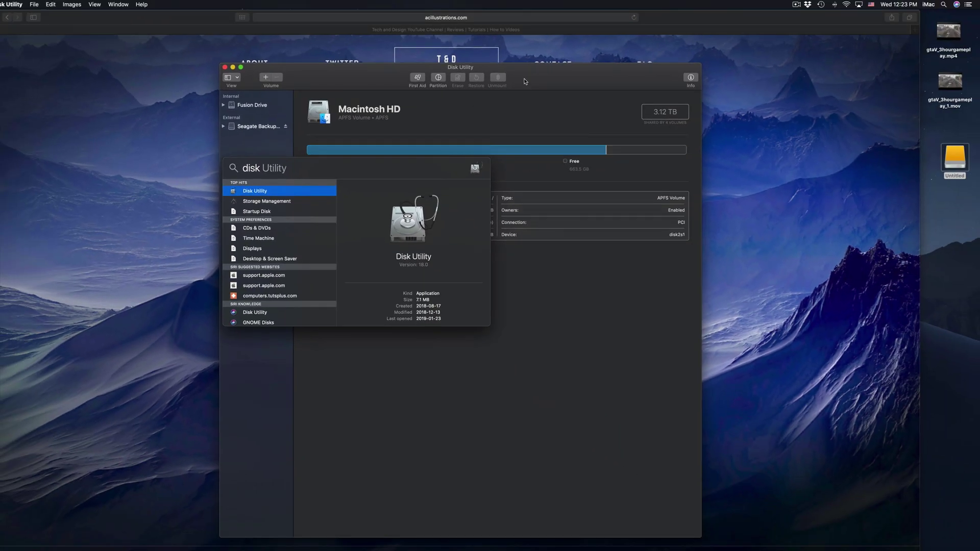
pyautogui.click(376, 79)
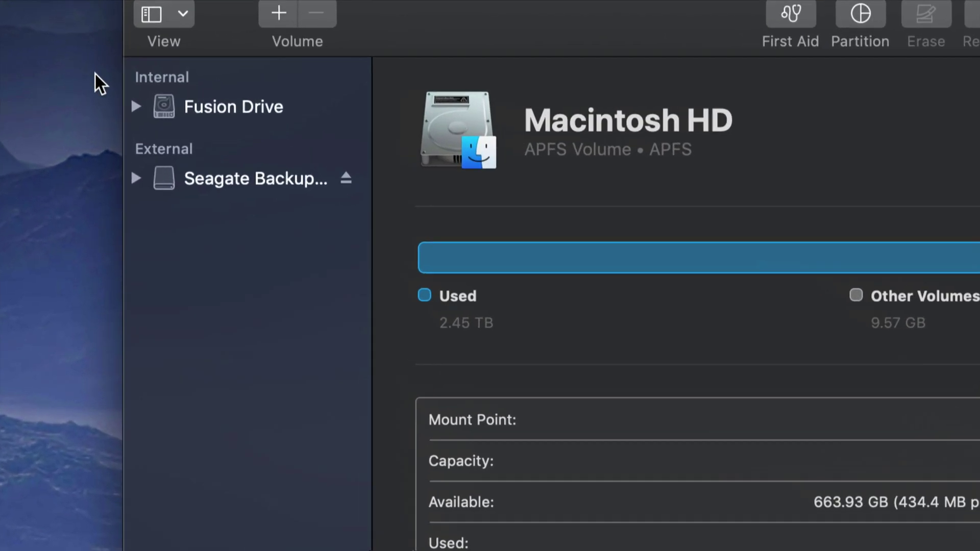
# Expand the external Seagate Backup+ Desk Media drive and select the physical disk rather than its Untitled volume
pyautogui.moveTo(158, 152)
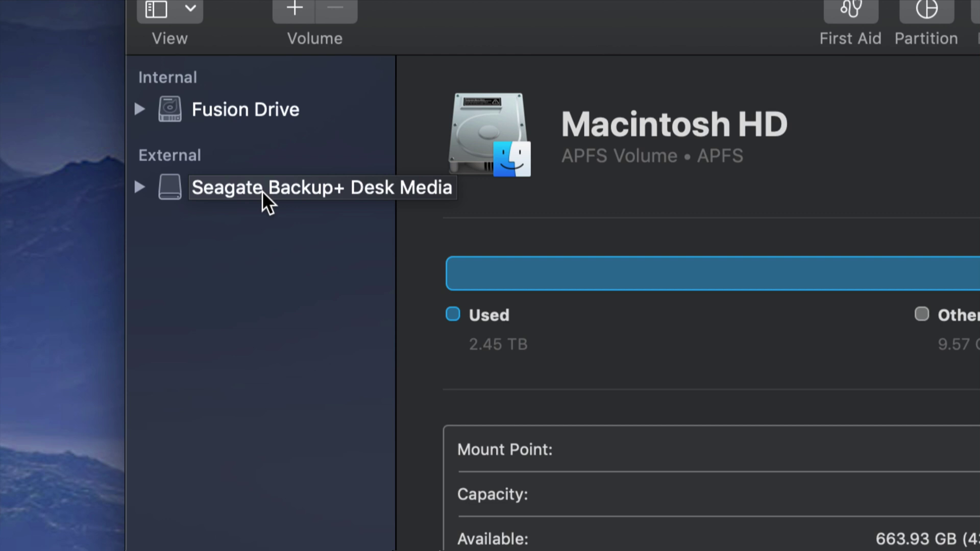
pyautogui.click(140, 187)
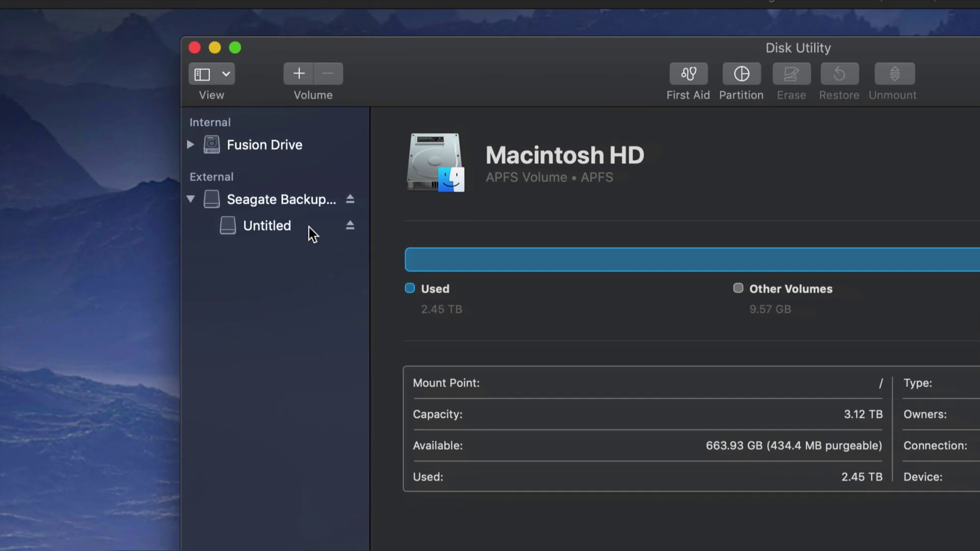
pyautogui.moveTo(582, 59); pyautogui.dragTo(468, 51)
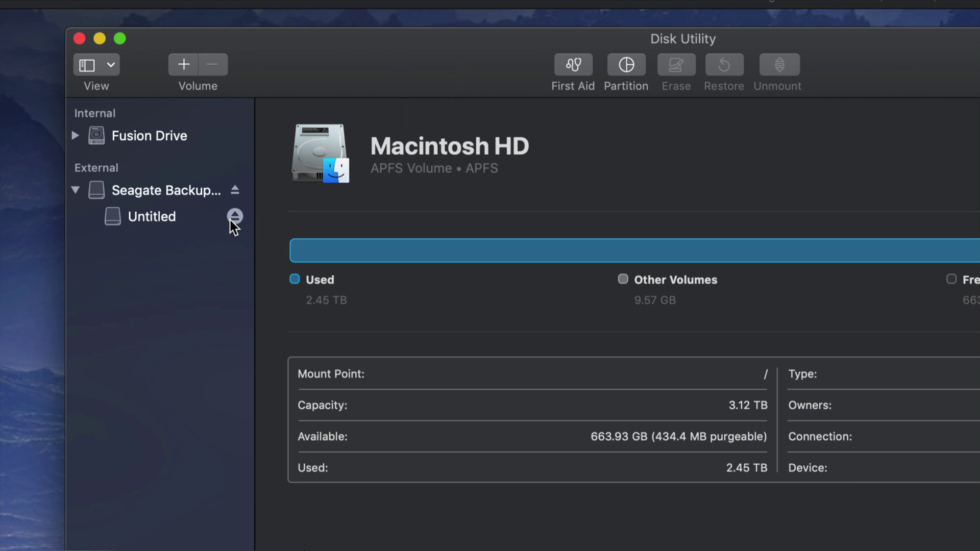
pyautogui.click(136, 194)
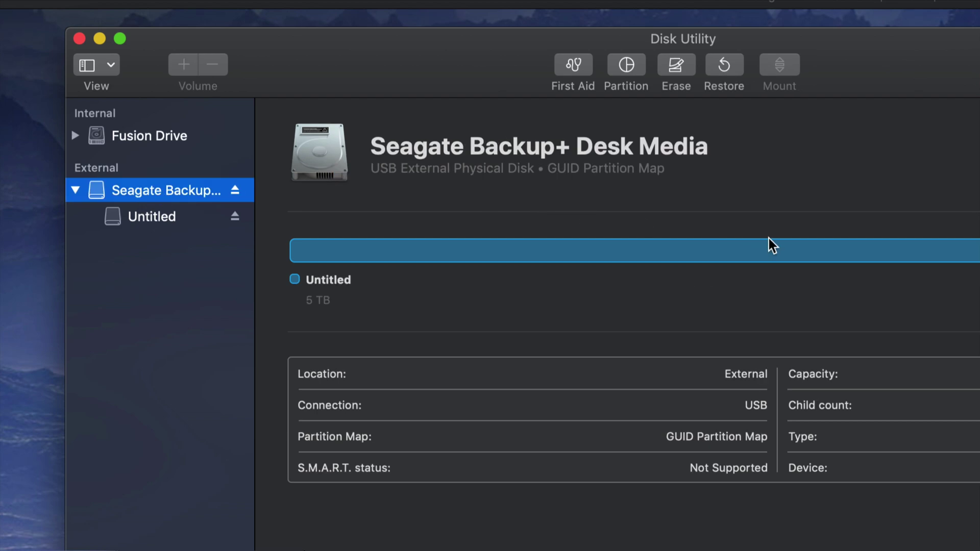
pyautogui.moveTo(883, 66); pyautogui.dragTo(767, 49)
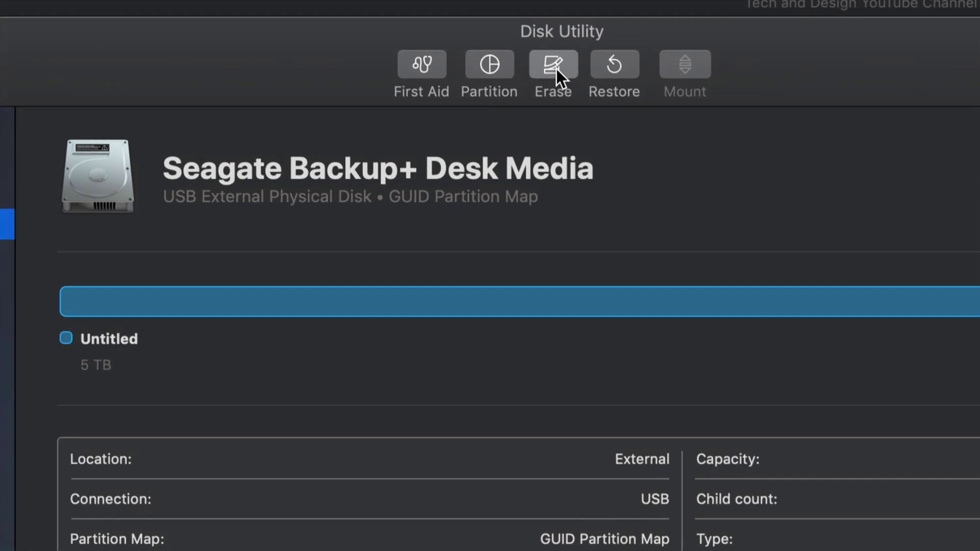
# Erase the Seagate Backup+ Desk Media disk as Untitled in ExFAT format with the GUID Partition Map scheme
pyautogui.click(556, 69)
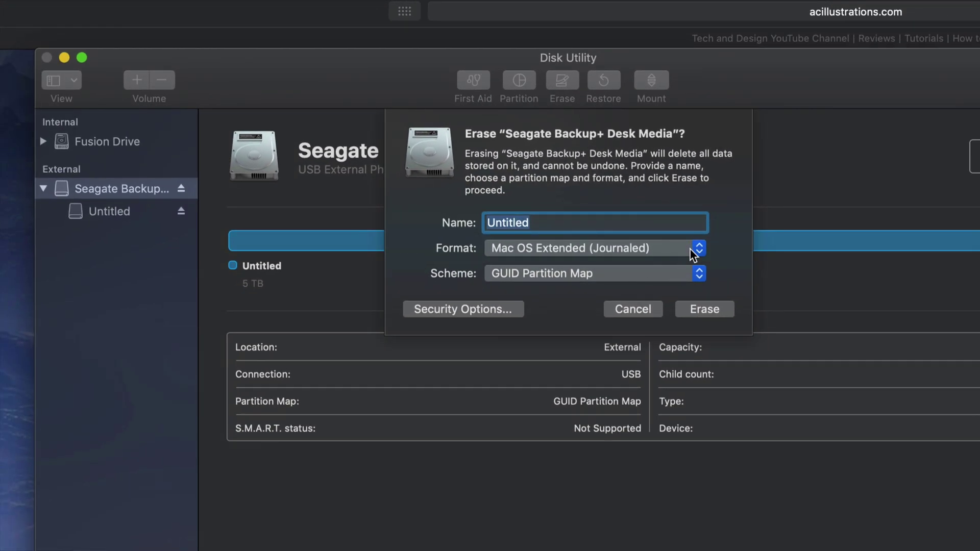
pyautogui.click(694, 248)
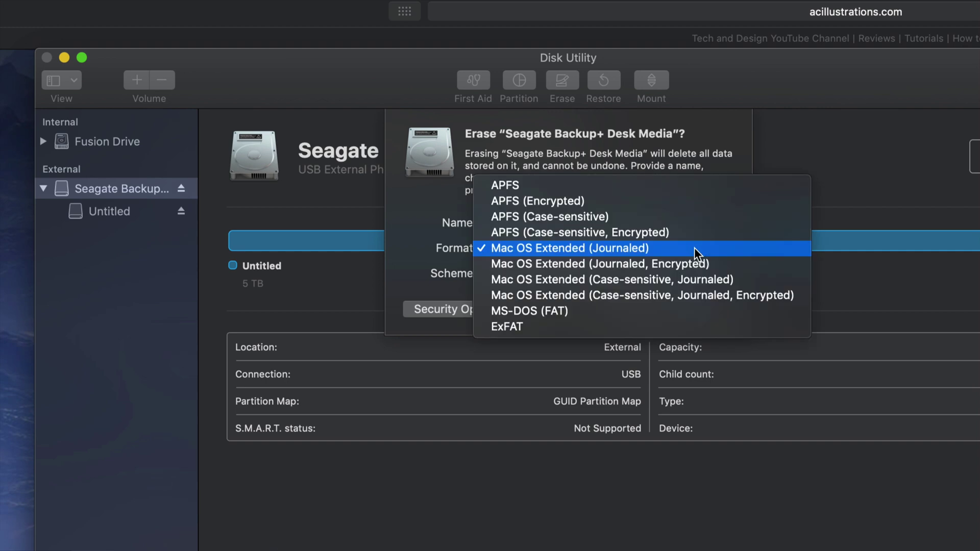
pyautogui.click(545, 329)
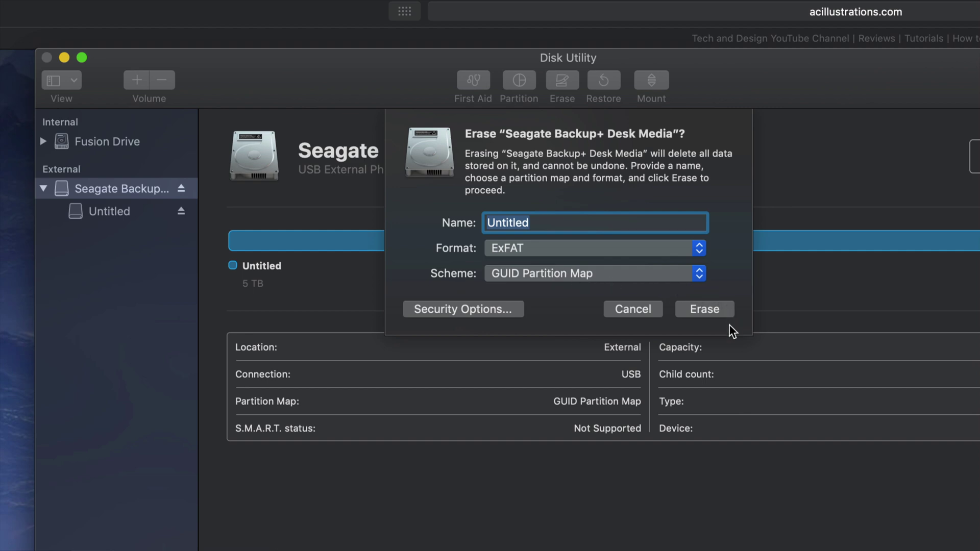
pyautogui.click(717, 312)
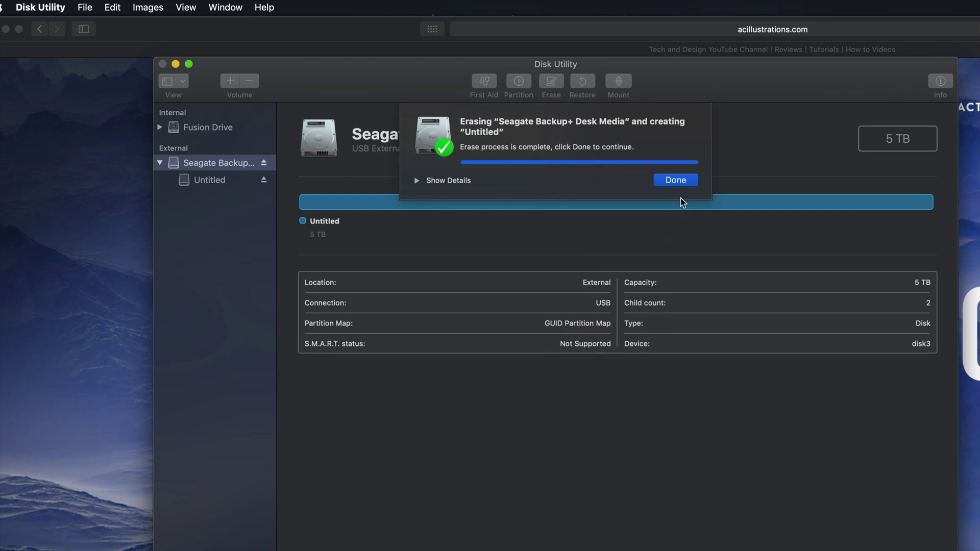
pyautogui.click(680, 182)
pyautogui.moveTo(706, 93); pyautogui.dragTo(677, 93)
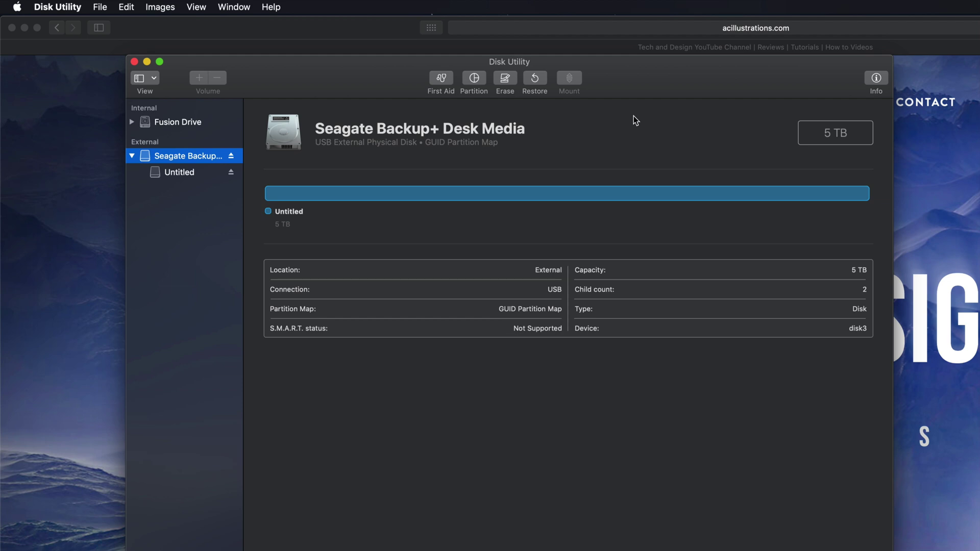
pyautogui.moveTo(646, 78); pyautogui.dragTo(635, 78)
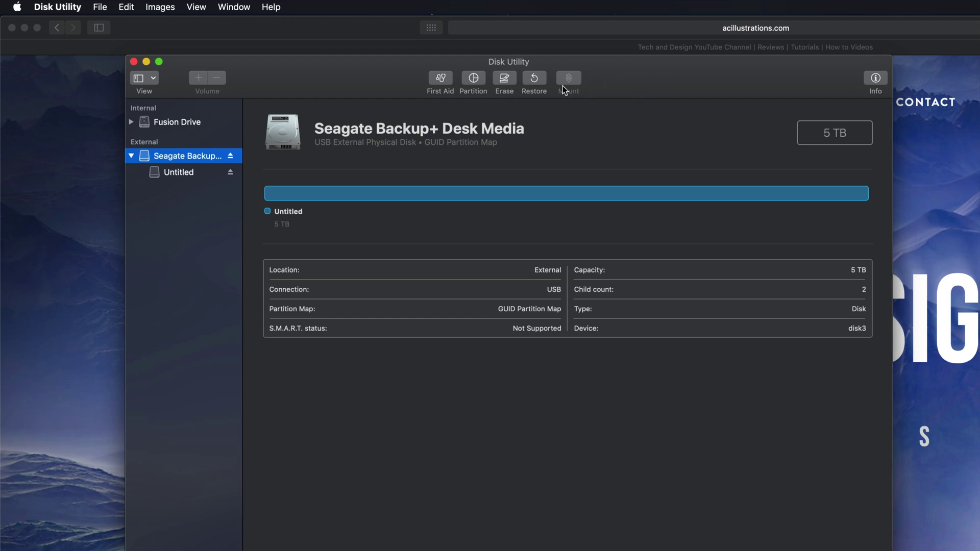
pyautogui.click(505, 81)
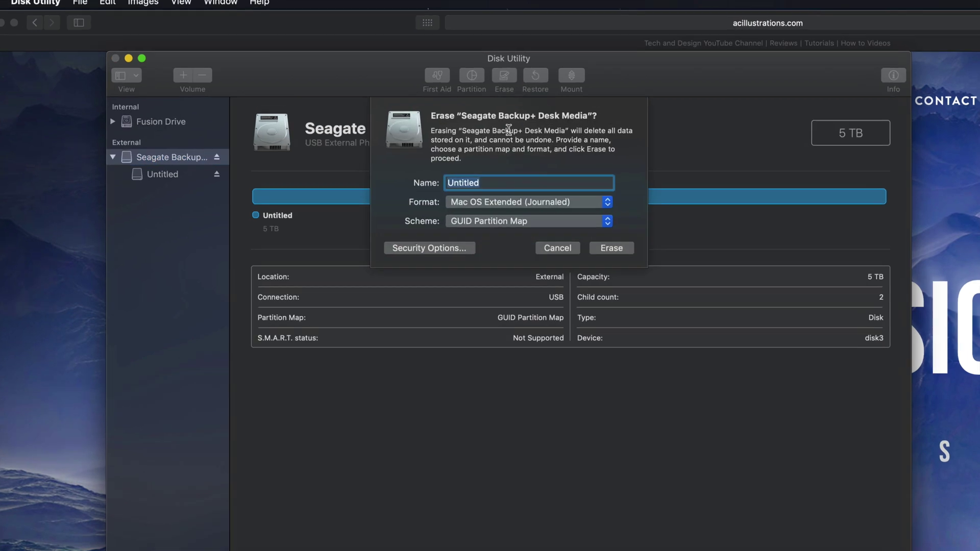
pyautogui.click(586, 203)
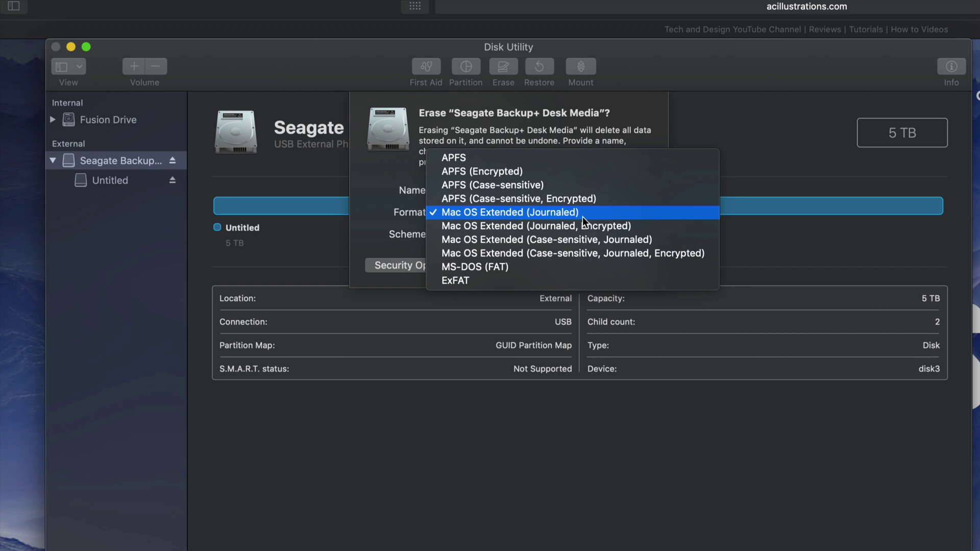
pyautogui.click(564, 213)
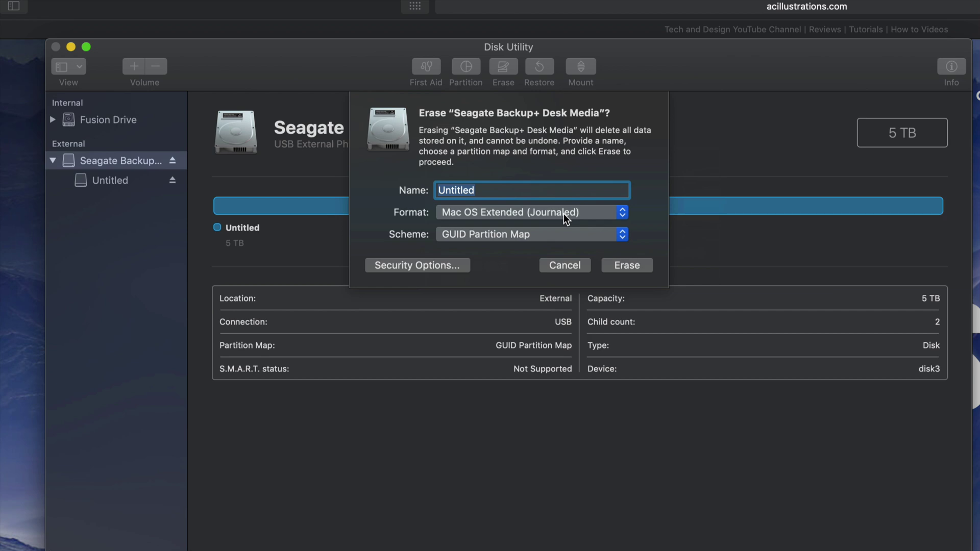
pyautogui.click(564, 213)
pyautogui.click(558, 213)
pyautogui.click(619, 212)
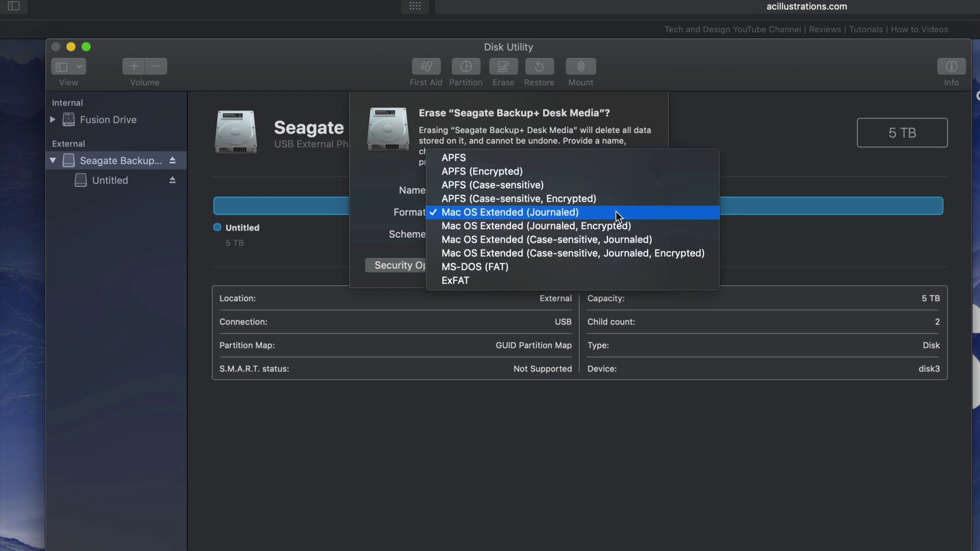
pyautogui.click(476, 280)
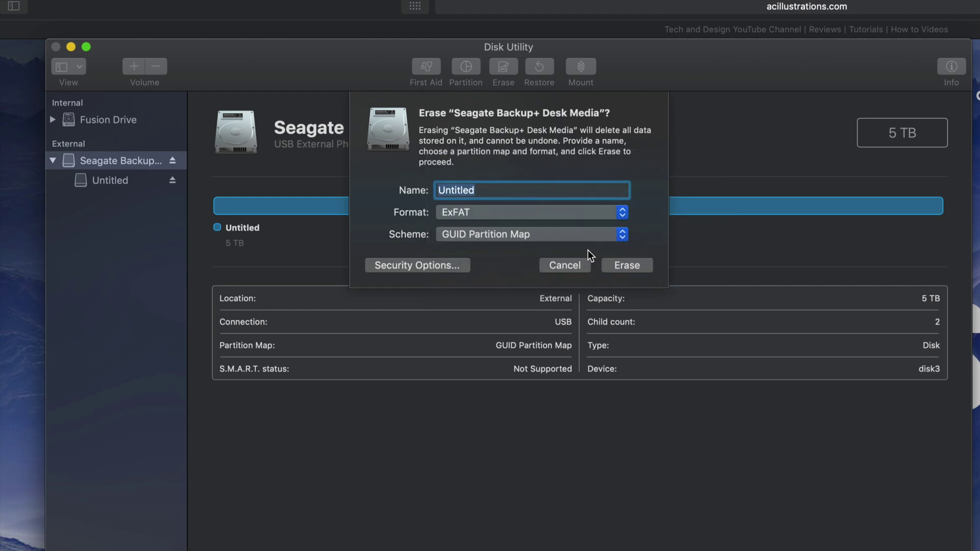
pyautogui.click(608, 232)
pyautogui.click(517, 248)
pyautogui.click(515, 239)
pyautogui.click(519, 238)
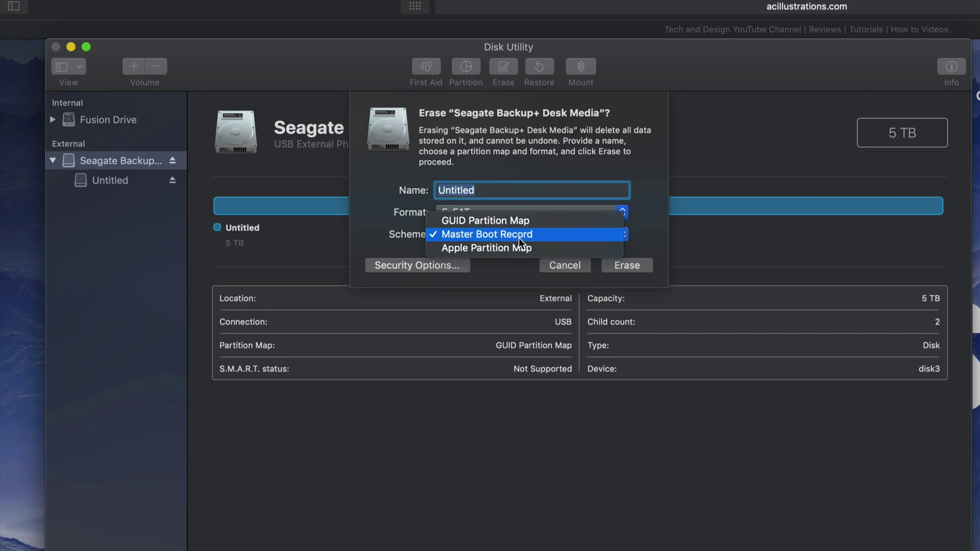
pyautogui.click(527, 222)
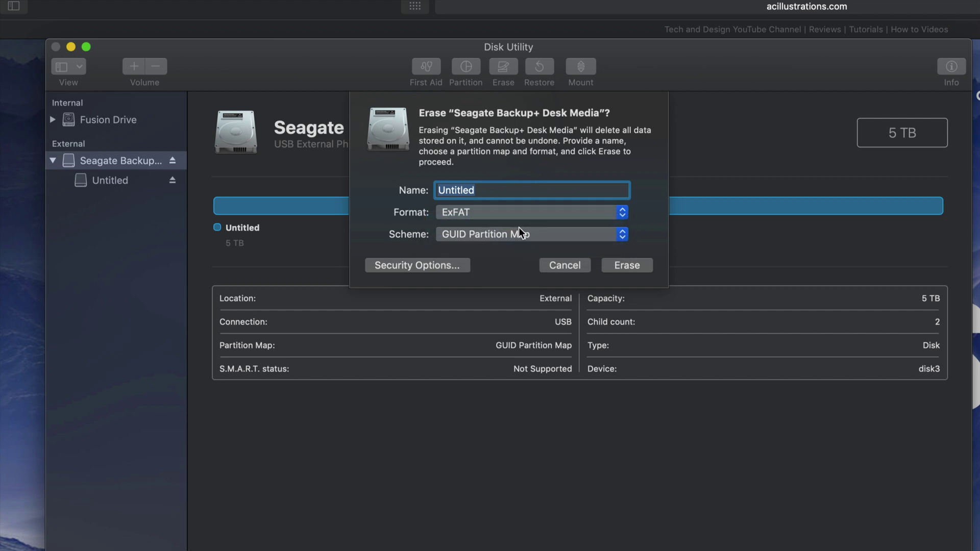
pyautogui.click(546, 265)
# Erase the Seagate Backup+ Desk Media disk as Untitled in Mac OS Extended (Journaled) format with the GUID Partition Map scheme
pyautogui.click(503, 67)
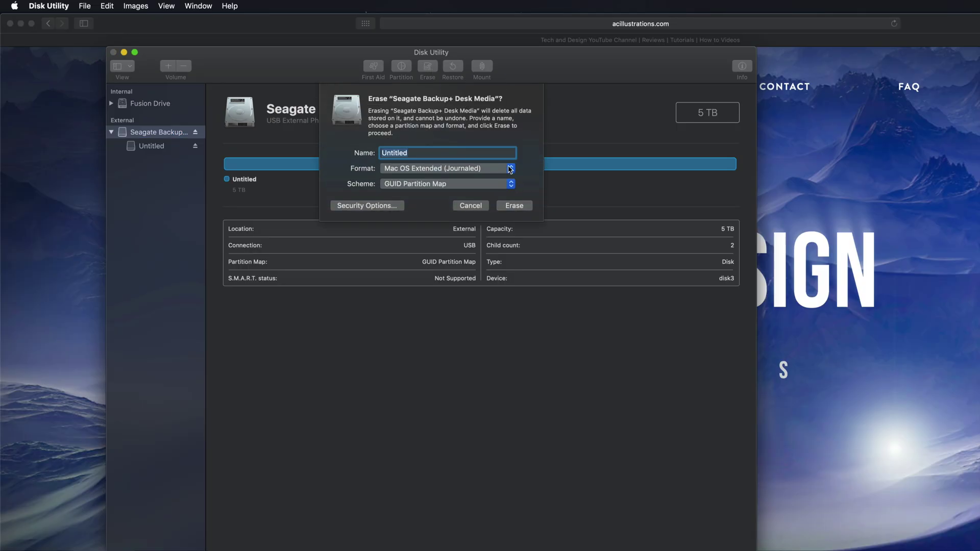
pyautogui.click(510, 169)
pyautogui.click(508, 169)
pyautogui.click(514, 205)
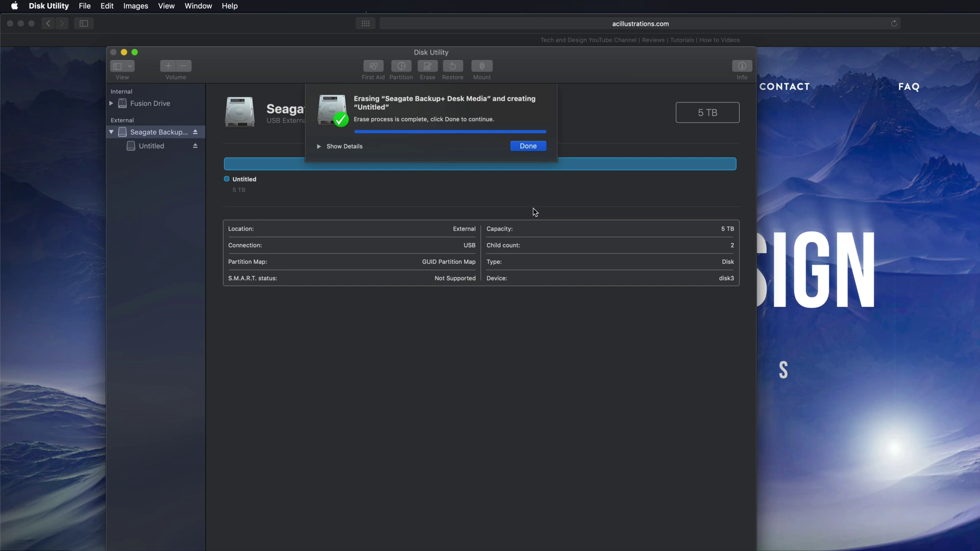
pyautogui.click(522, 147)
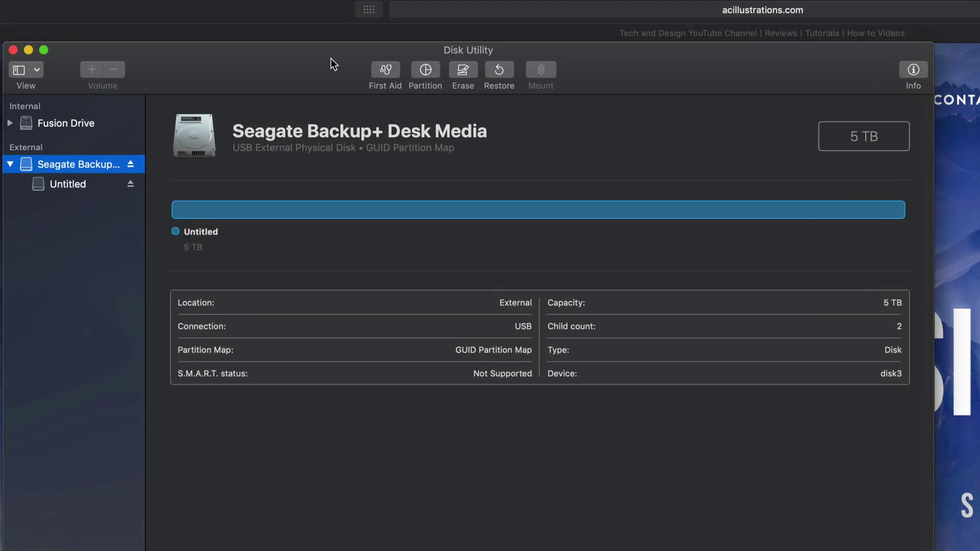
# Add a second partition to the Seagate Backup+ Desk Media disk's layout, splitting it into two 2.5 TB partitions
pyautogui.click(451, 69)
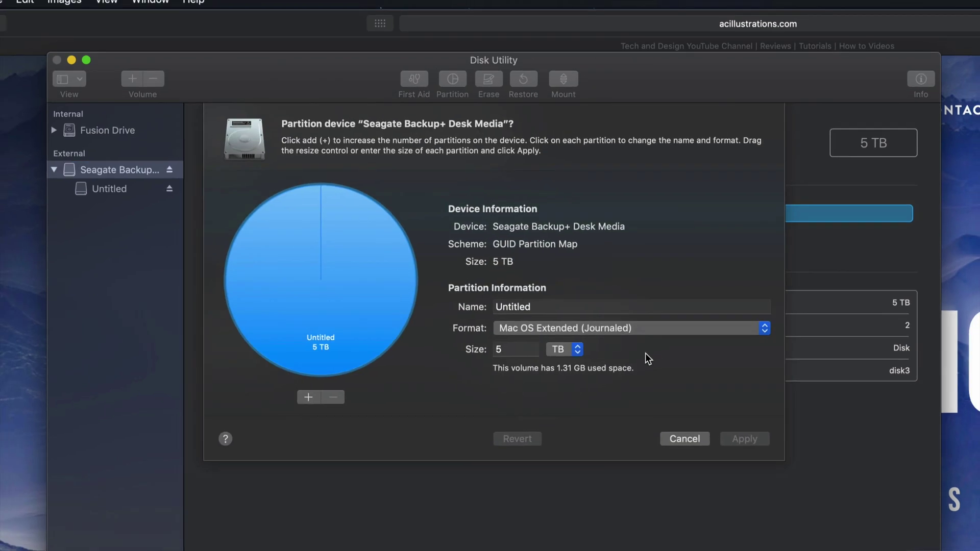
pyautogui.moveTo(637, 95); pyautogui.dragTo(626, 53)
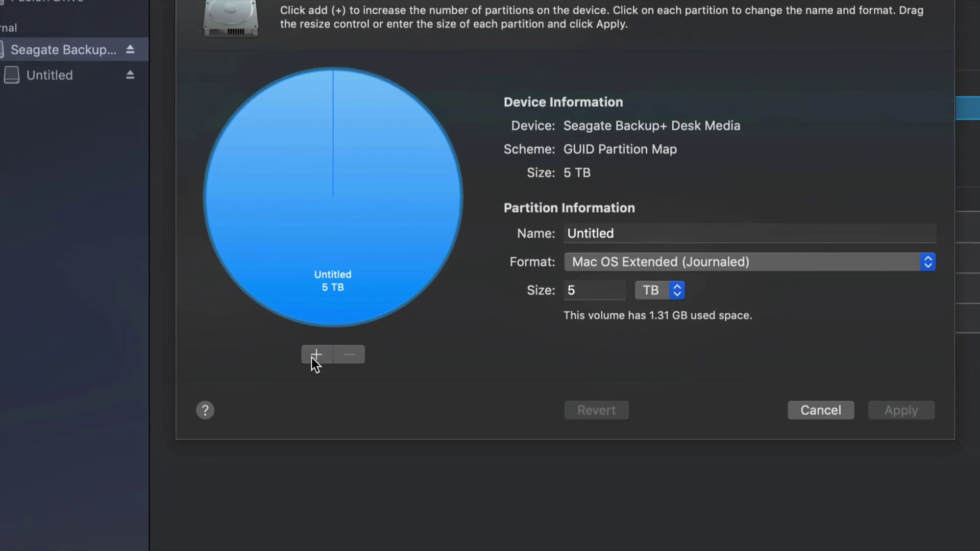
pyautogui.click(315, 355)
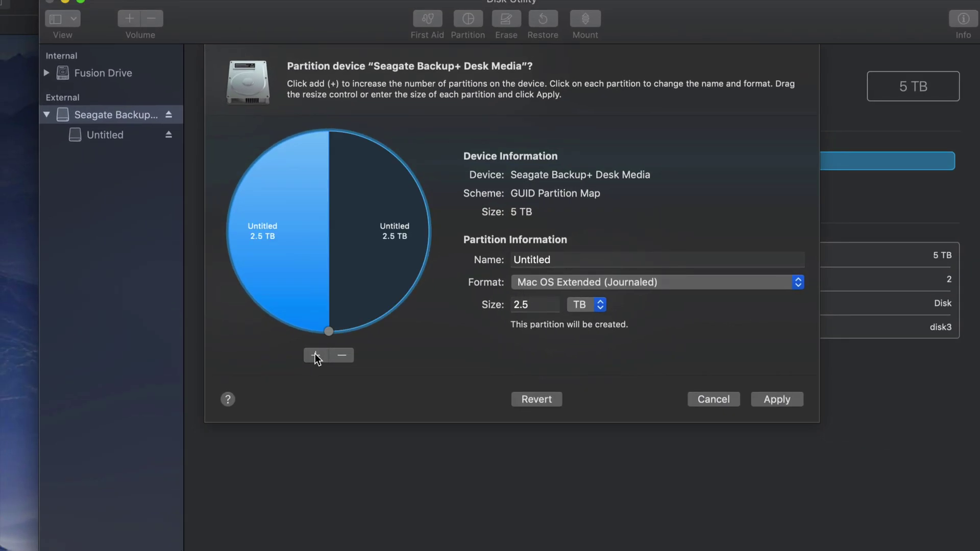
pyautogui.click(376, 217)
pyautogui.click(298, 217)
pyautogui.click(357, 216)
pyautogui.click(314, 217)
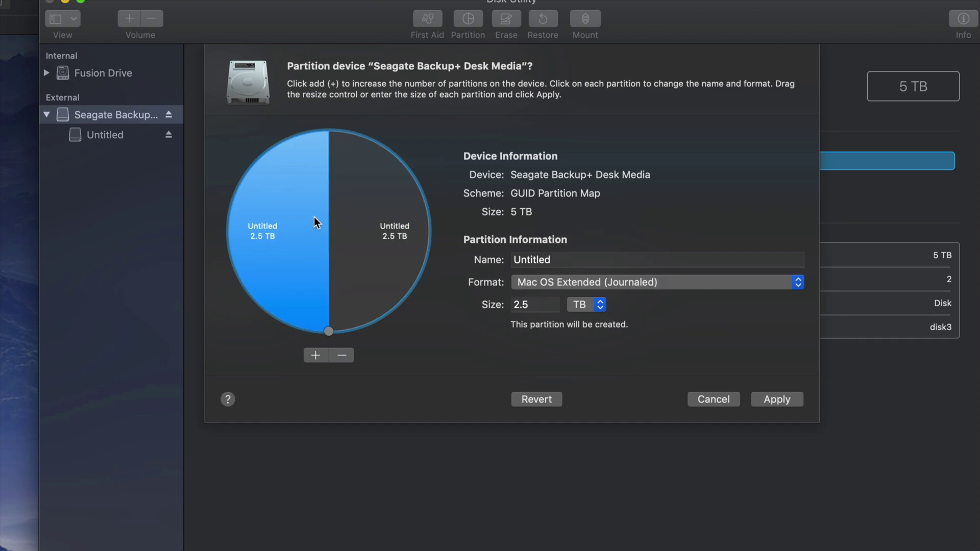
# Name the original 2.5 TB partition, the right half of the disk layout, PC
pyautogui.click(378, 226)
pyautogui.click(308, 225)
pyautogui.click(342, 224)
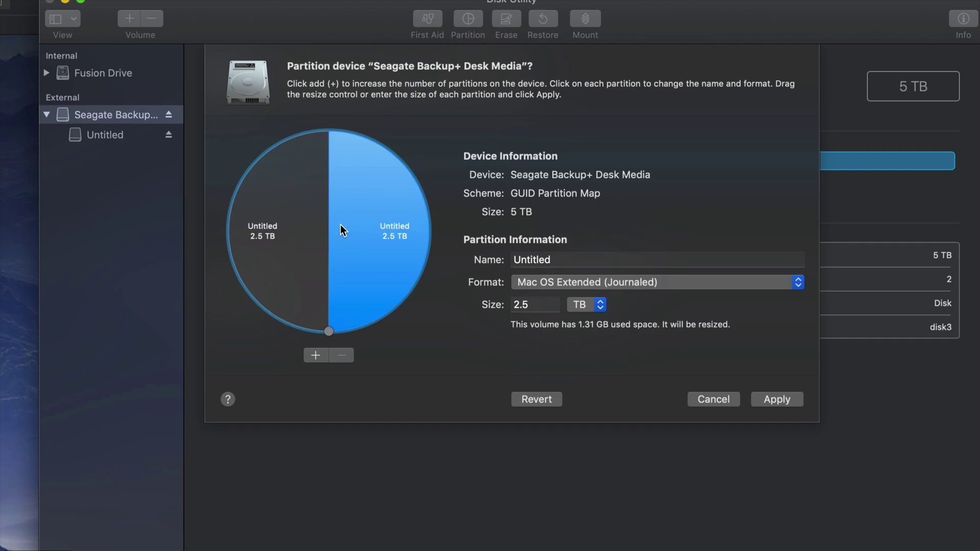
pyautogui.click(270, 225)
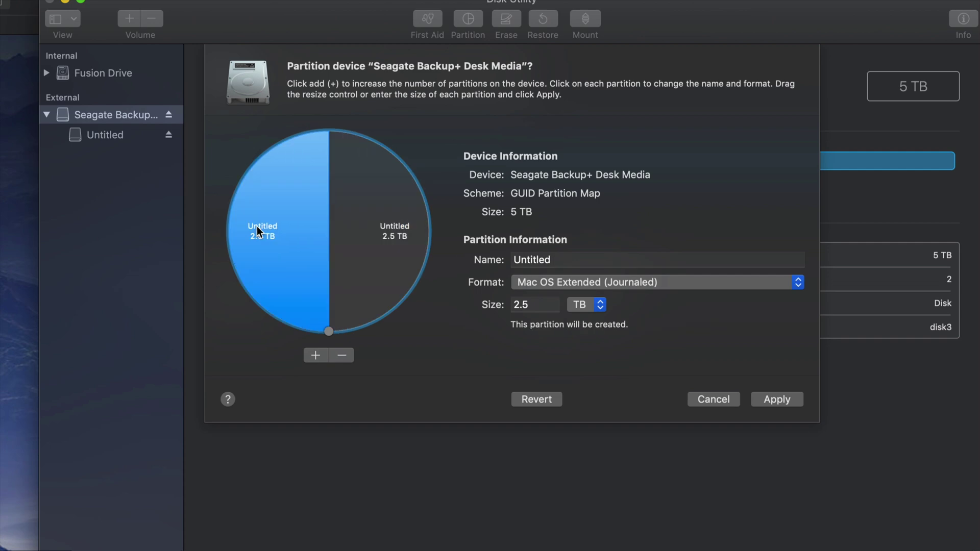
pyautogui.click(365, 223)
pyautogui.click(552, 260)
pyautogui.press('super+a')
pyautogui.write('pc')
pyautogui.press('BackSpace')
pyautogui.press('BackSpace')
pyautogui.press('BackSpace')
pyautogui.write('PC')
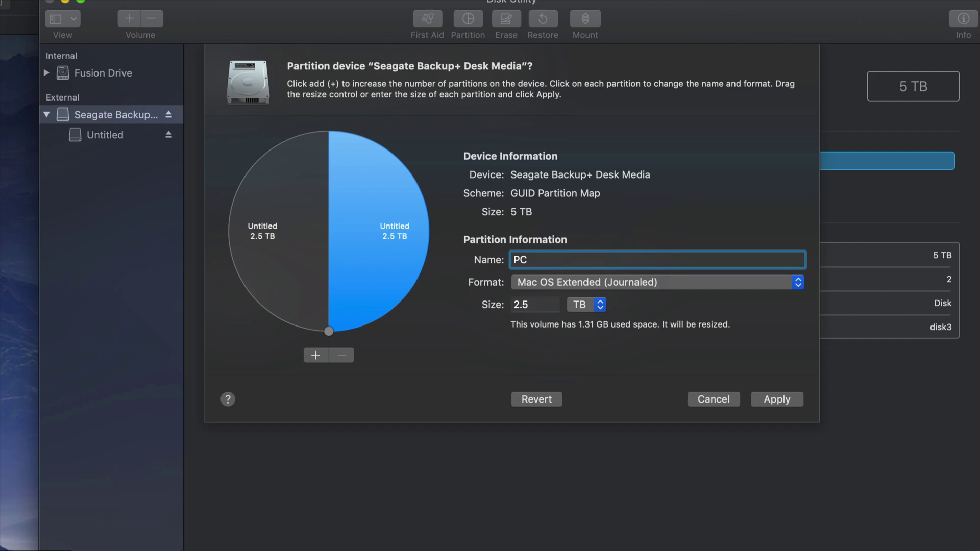
# Set the PC partition's format to ExFAT
pyautogui.click(577, 283)
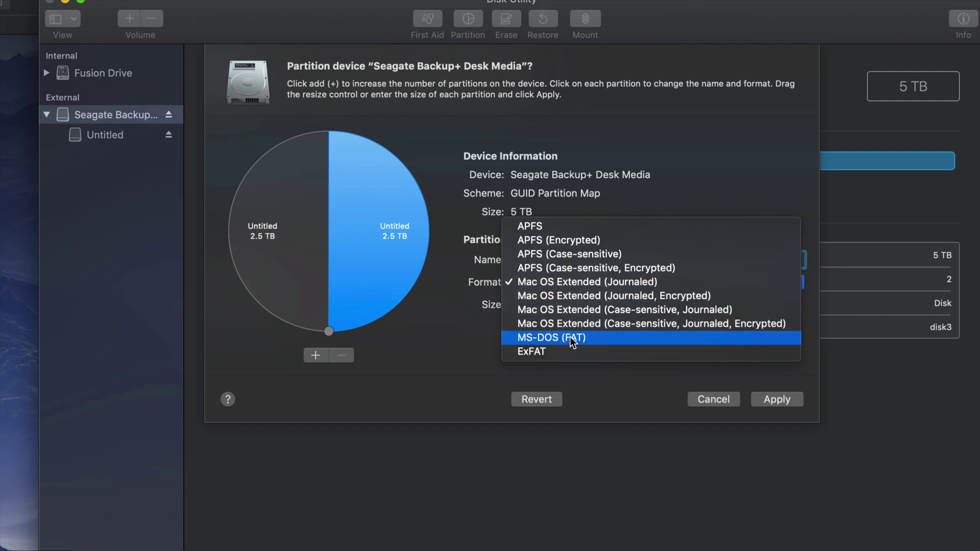
pyautogui.click(558, 350)
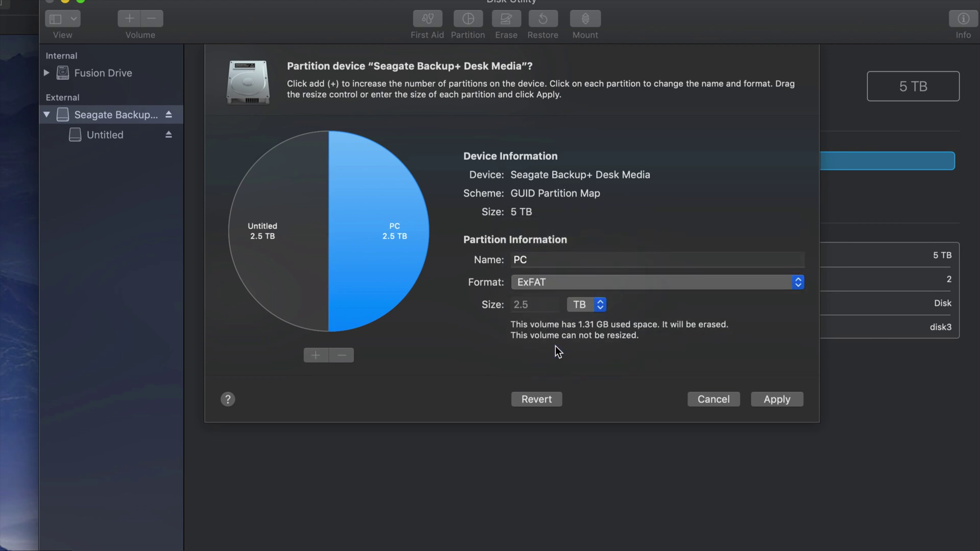
pyautogui.click(342, 275)
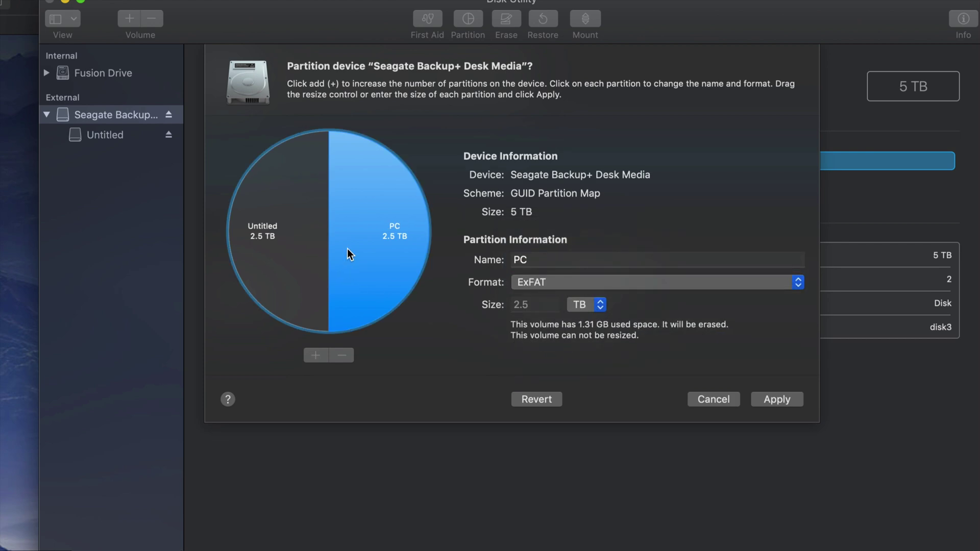
# Rename the remaining Untitled 2.5 TB partition as mac
pyautogui.click(262, 260)
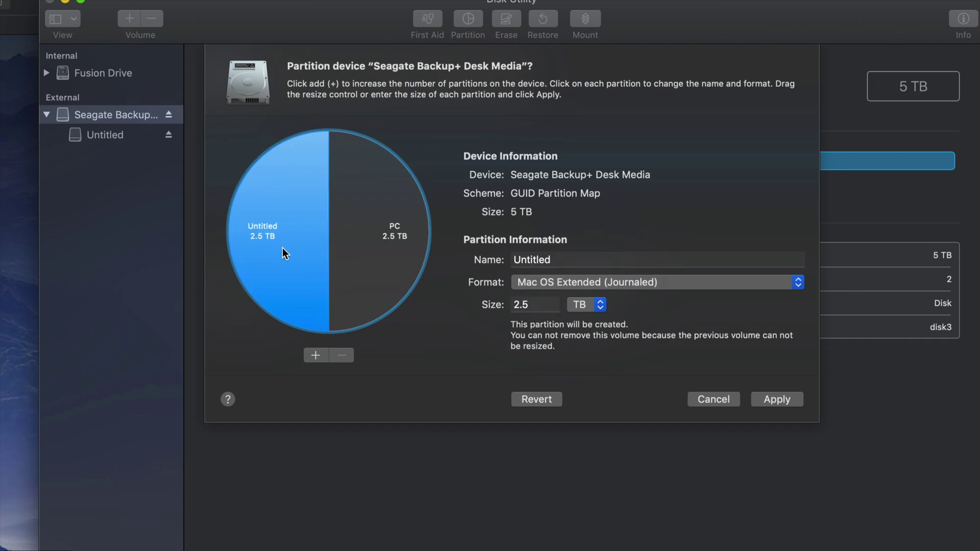
pyautogui.click(561, 260)
pyautogui.moveTo(561, 260); pyautogui.dragTo(513, 260)
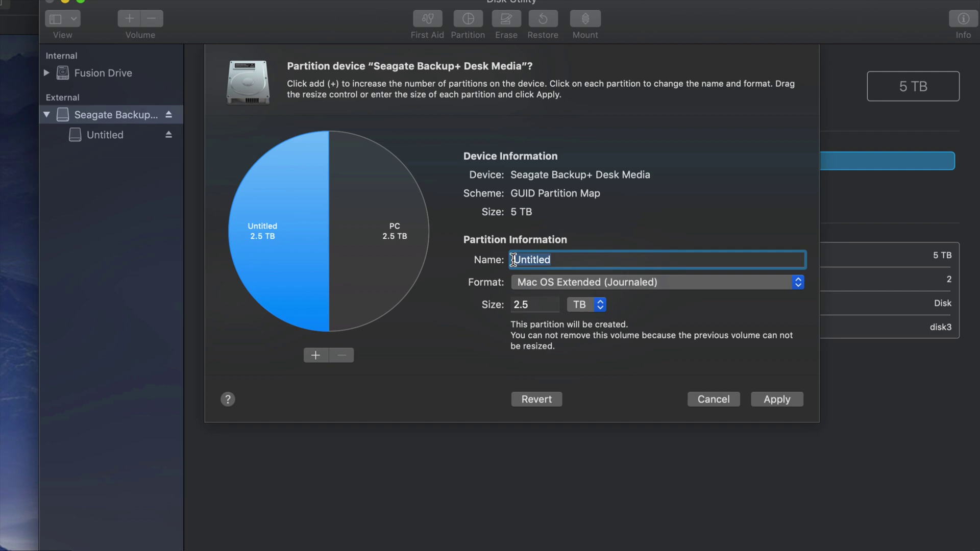
pyautogui.write('mac')
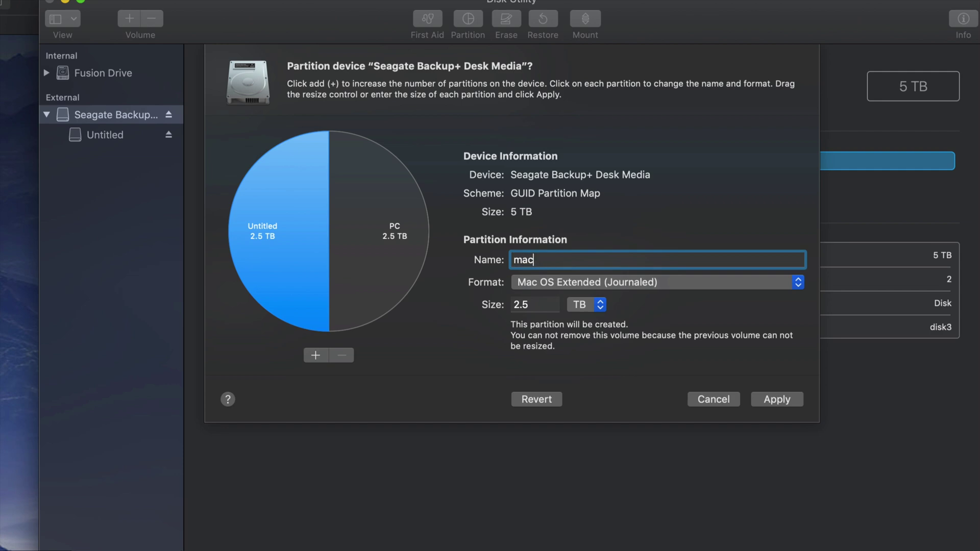
pyautogui.click(384, 268)
pyautogui.click(303, 275)
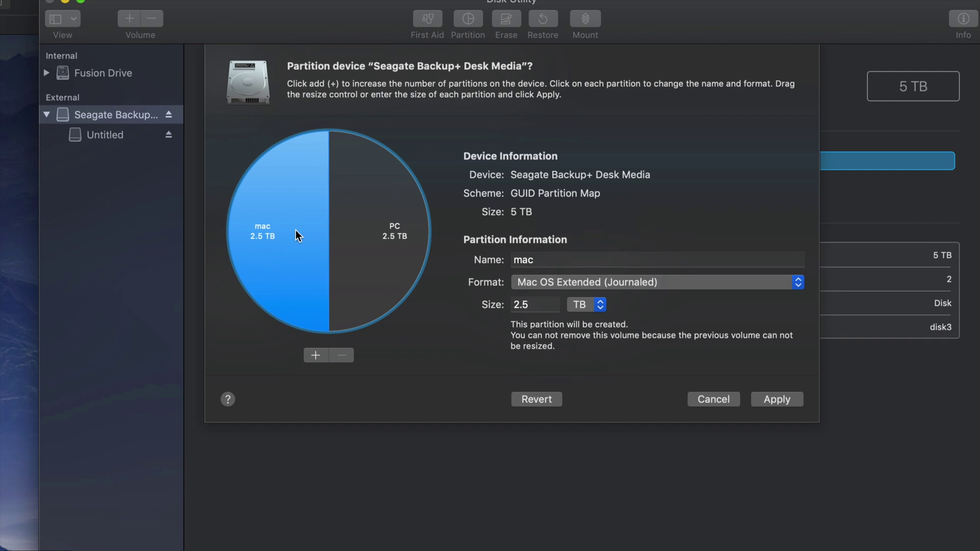
# Split the mac partition with a new one and resize them to about 397 GB for mac and 2.1 TB for the new one
pyautogui.click(398, 270)
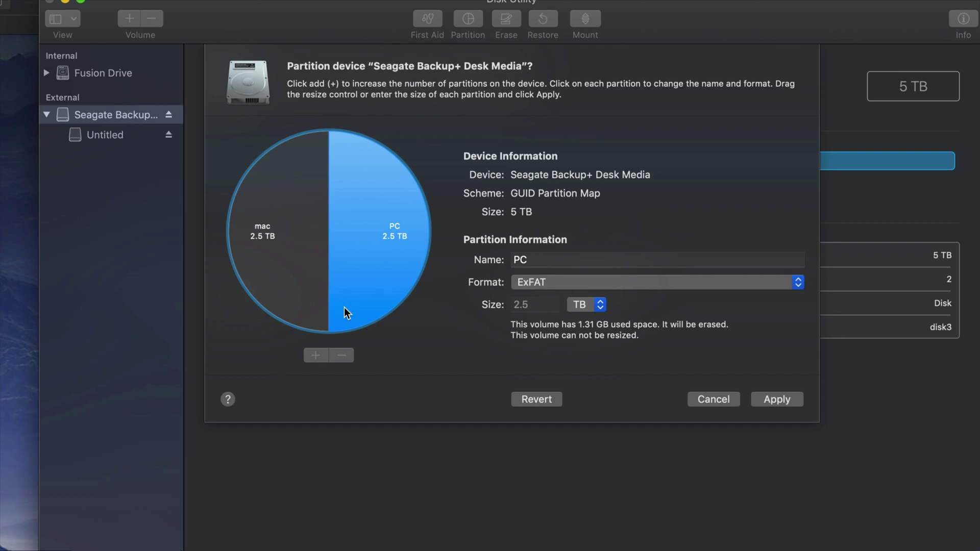
pyautogui.click(312, 290)
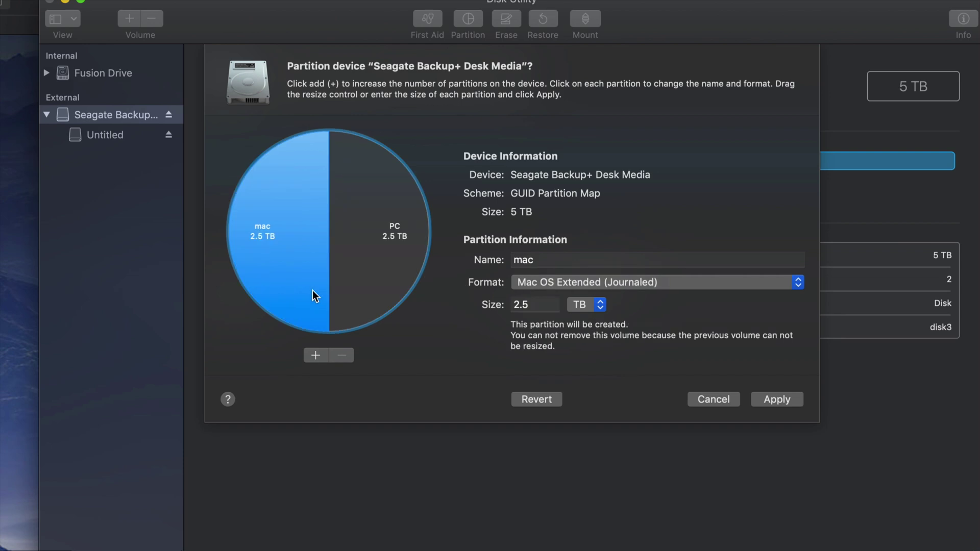
pyautogui.click(316, 356)
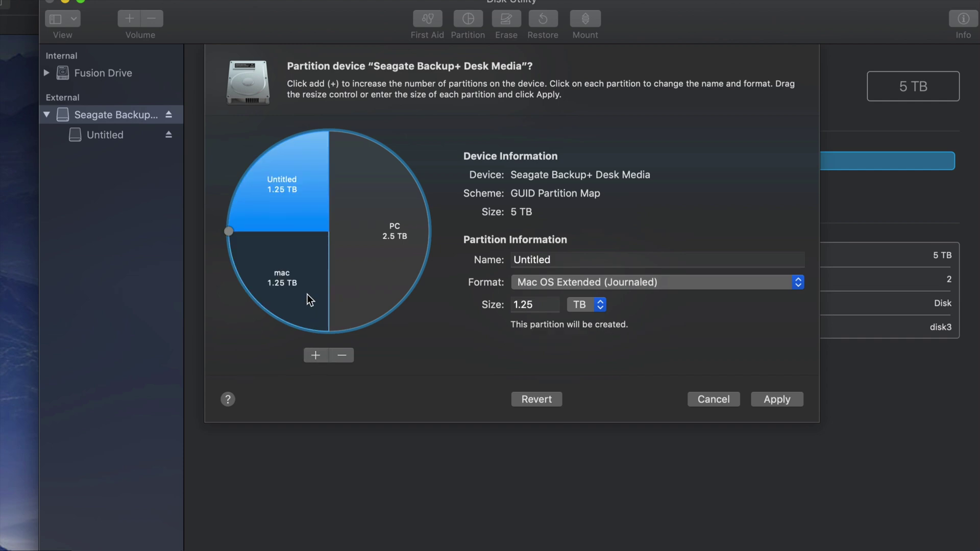
pyautogui.moveTo(228, 231); pyautogui.dragTo(273, 332)
pyautogui.click(379, 263)
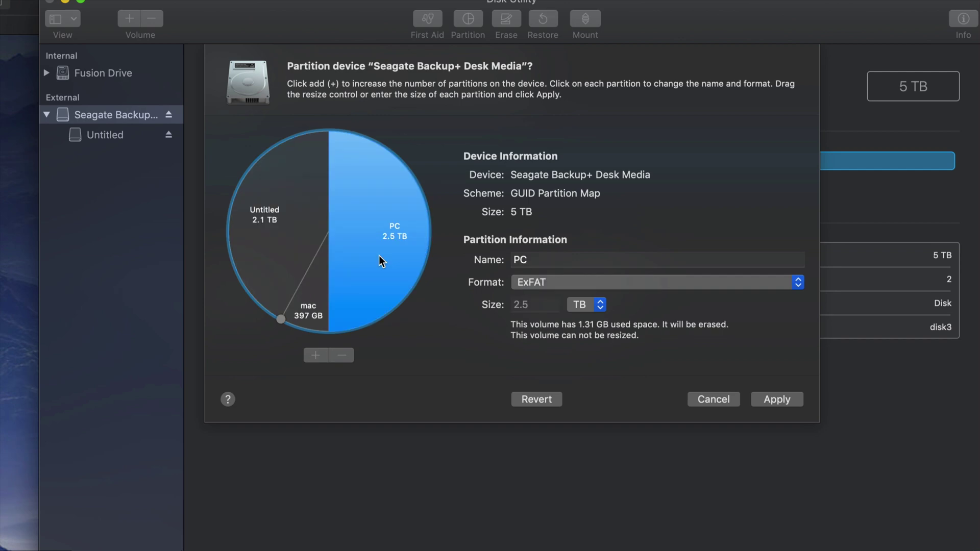
# Rename the new Untitled 2.1 TB partition as Time Machine
pyautogui.click(261, 238)
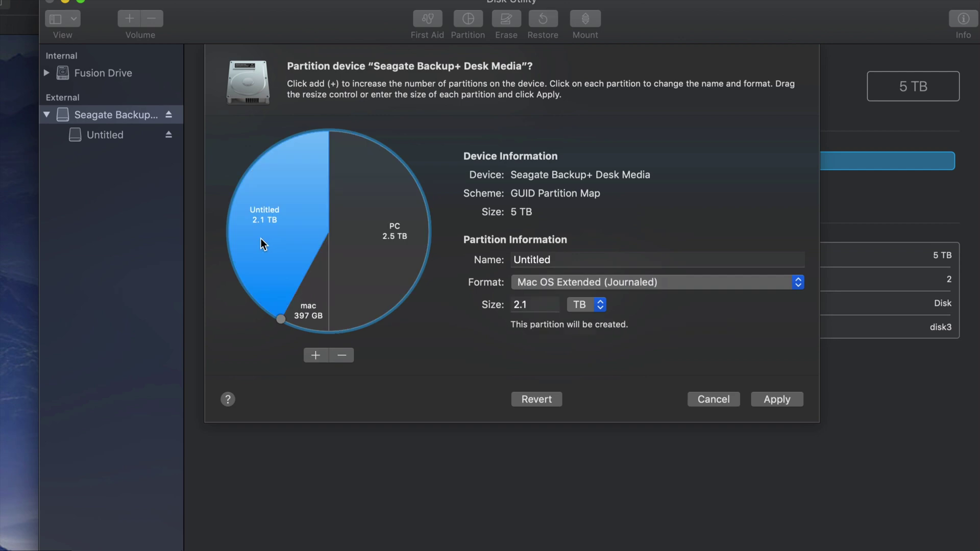
pyautogui.click(584, 265)
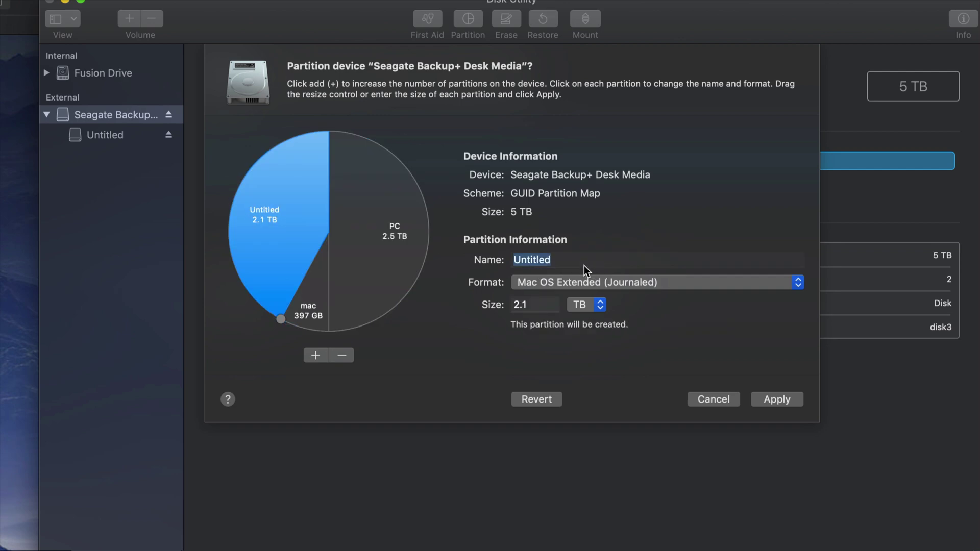
pyautogui.moveTo(586, 260); pyautogui.dragTo(506, 260)
pyautogui.write('Time Mach')
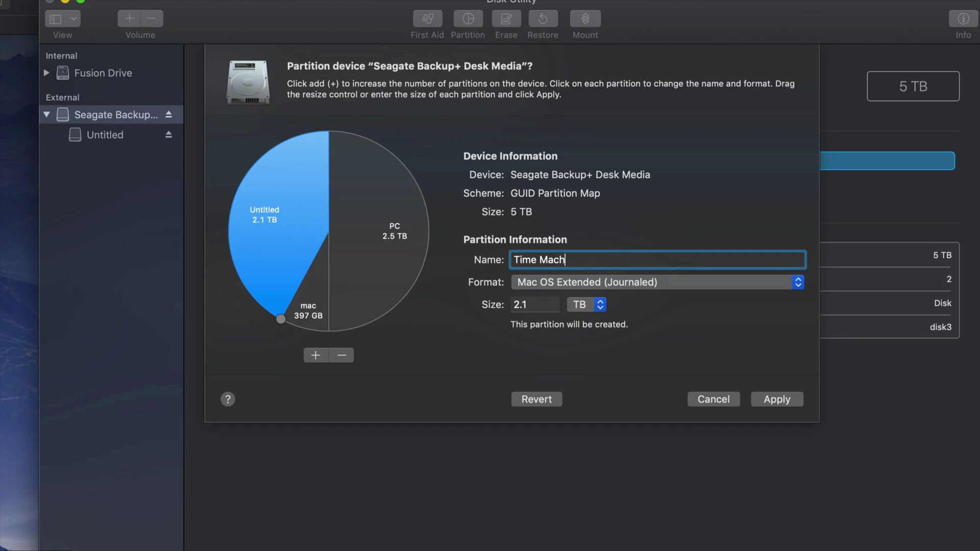
pyautogui.write('ine')
pyautogui.click(403, 231)
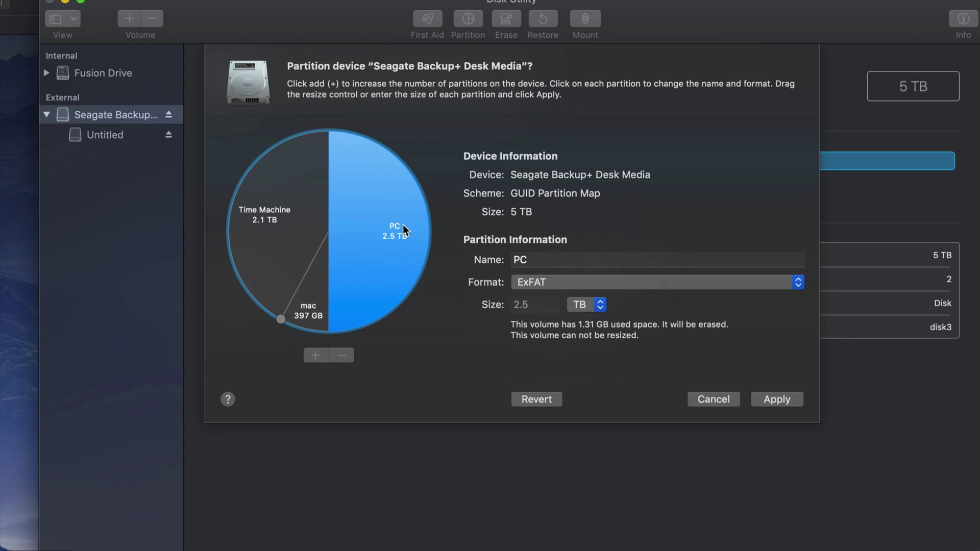
# Keep Mac OS Extended (Journaled) as the format of both the Time Machine and mac partitions
pyautogui.click(318, 302)
pyautogui.click(288, 245)
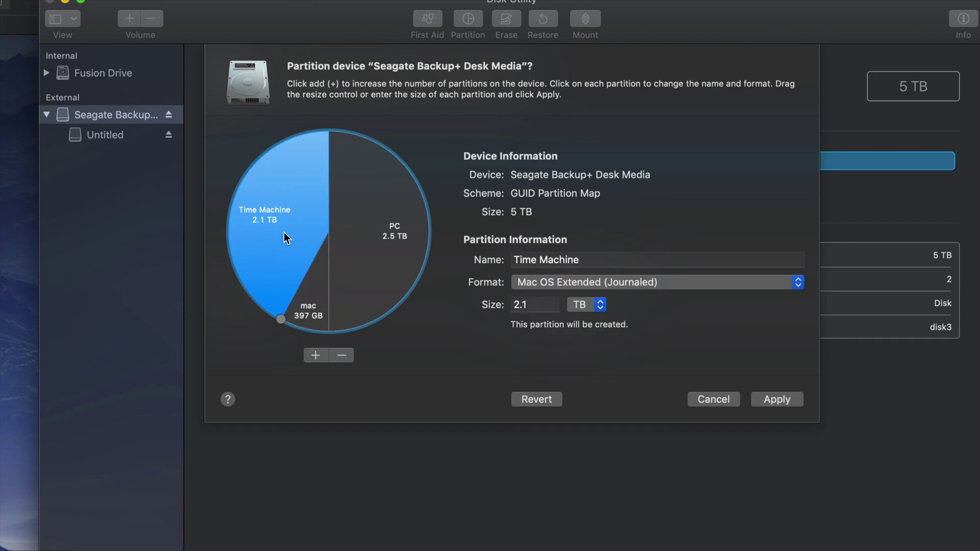
pyautogui.click(727, 289)
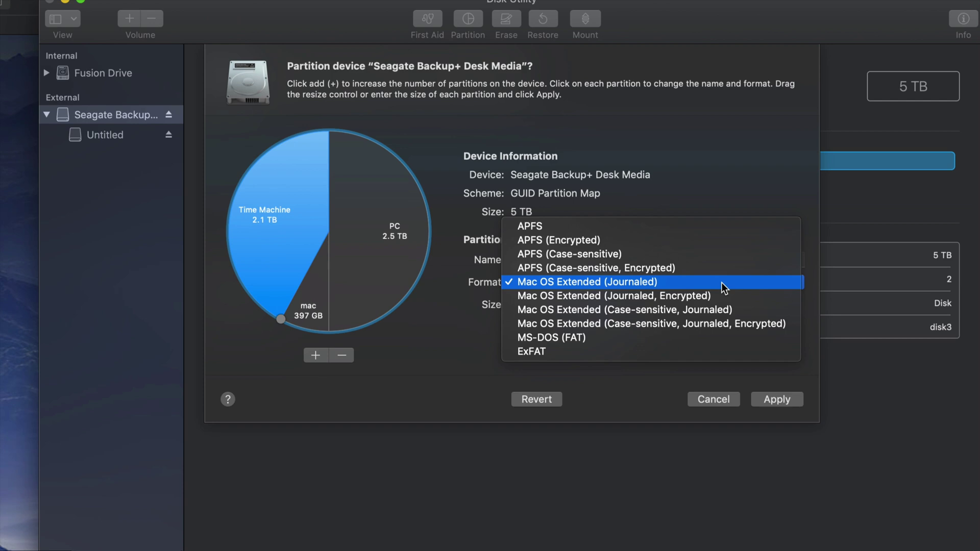
pyautogui.click(694, 283)
pyautogui.click(299, 298)
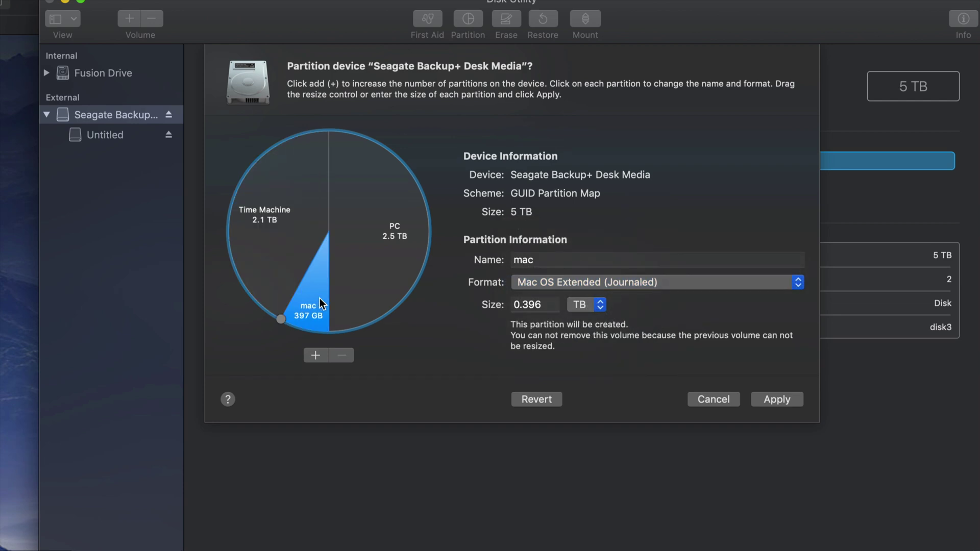
pyautogui.click(763, 282)
pyautogui.click(697, 286)
# Go over the PC, Time Machine and mac partitions and shrink mac to about 350 GB
pyautogui.click(392, 260)
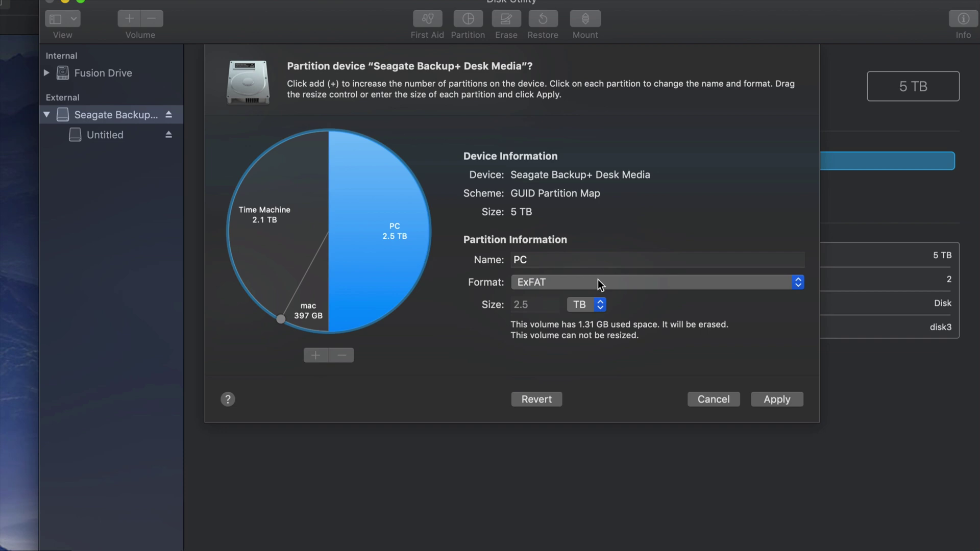
pyautogui.click(276, 243)
pyautogui.click(383, 234)
pyautogui.click(313, 257)
pyautogui.click(320, 272)
pyautogui.click(380, 269)
pyautogui.click(291, 250)
pyautogui.click(320, 278)
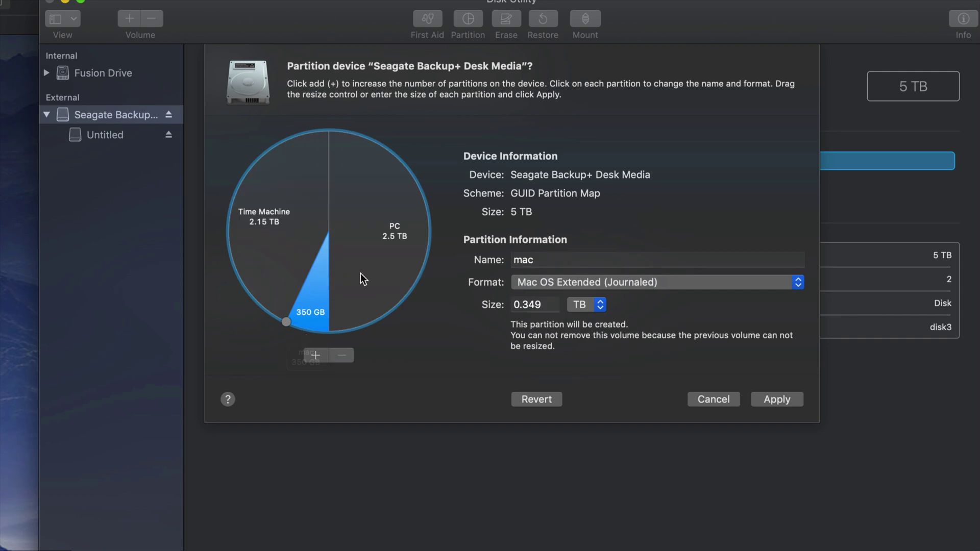
# Apply the three-partition layout to the Seagate Backup+ Desk Media disk and close the finished operation's dialog
pyautogui.click(785, 402)
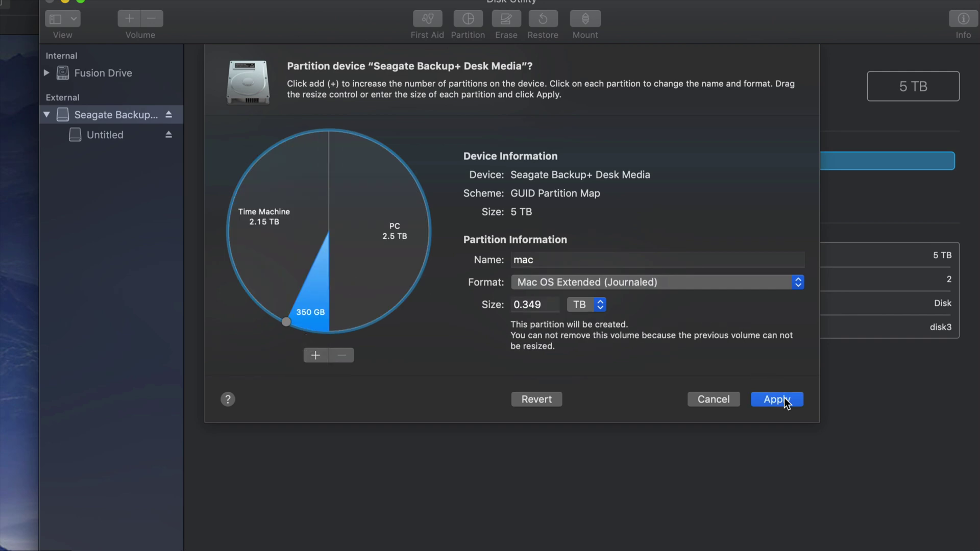
pyautogui.click(620, 279)
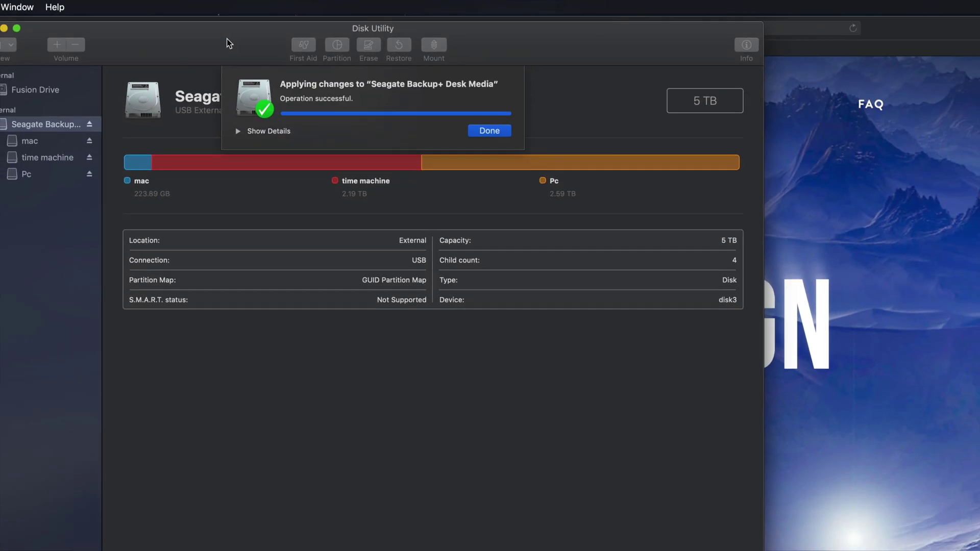
pyautogui.moveTo(227, 43); pyautogui.dragTo(307, 47)
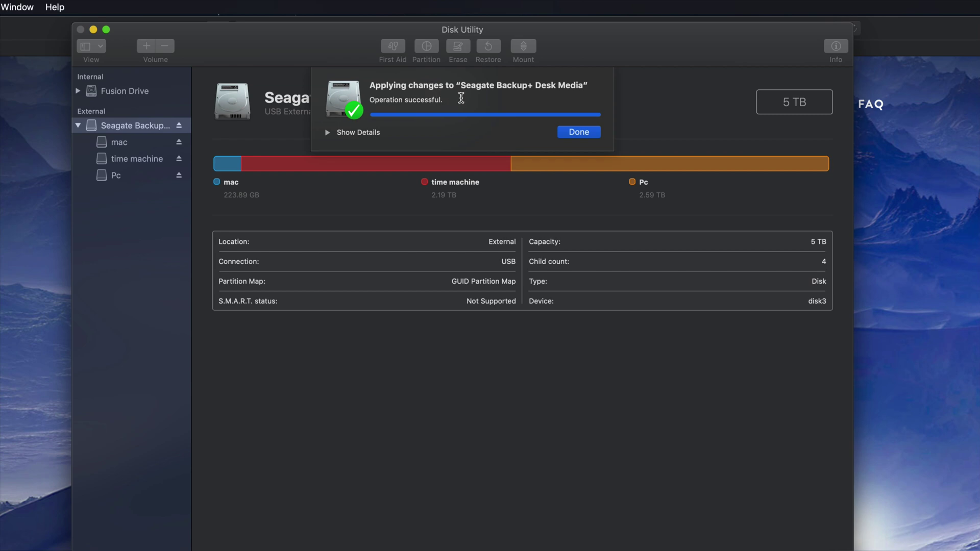
pyautogui.click(571, 130)
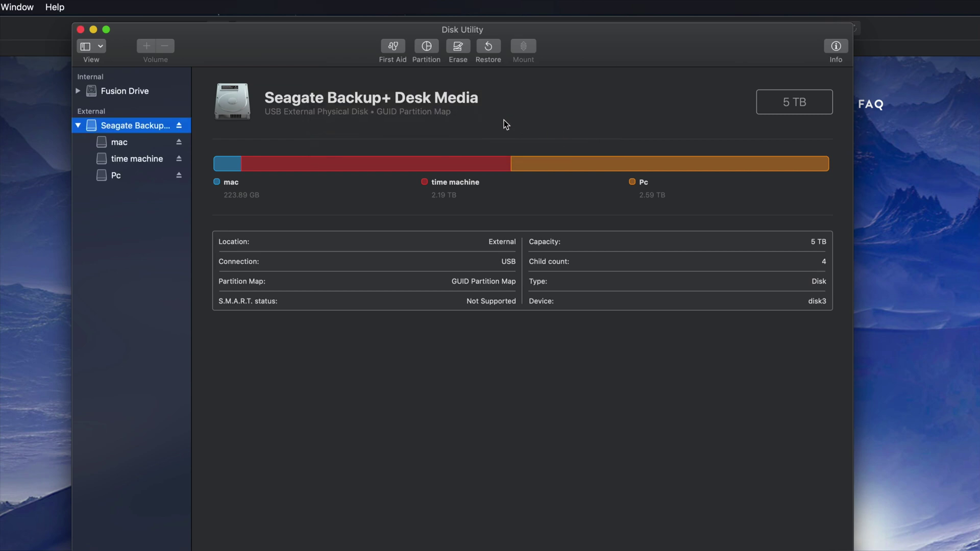
# Examine the details of the mac, time machine and Pc volumes in turn
pyautogui.click(123, 147)
pyautogui.click(125, 161)
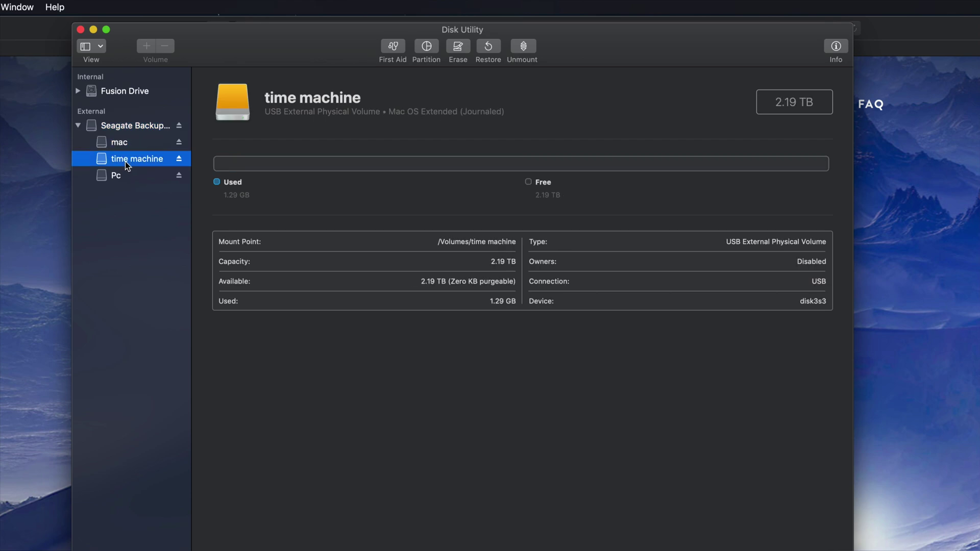
pyautogui.click(127, 143)
pyautogui.click(137, 161)
pyautogui.click(122, 177)
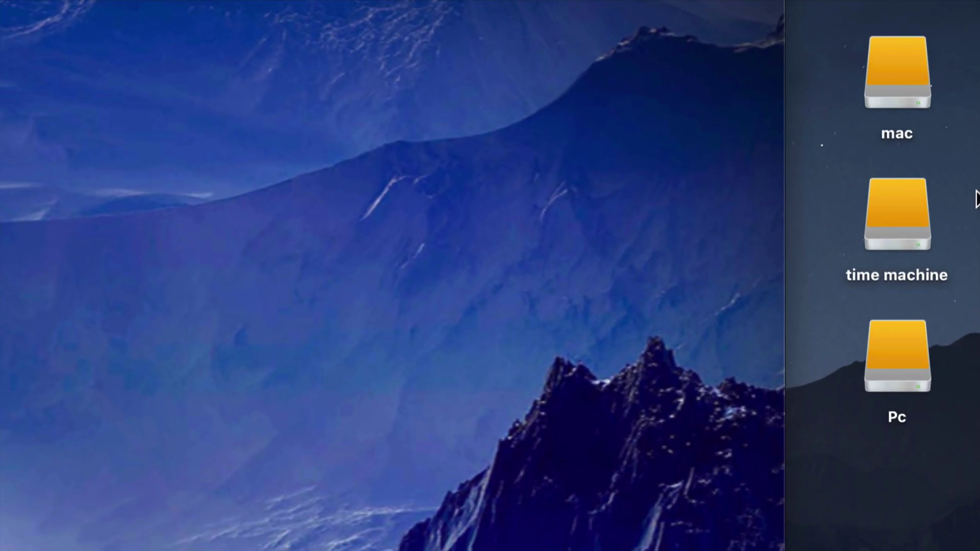
# Open the time machine, Pc and mac drives from the desktop in separate Finder windows and spread the windows apart
pyautogui.click(895, 94)
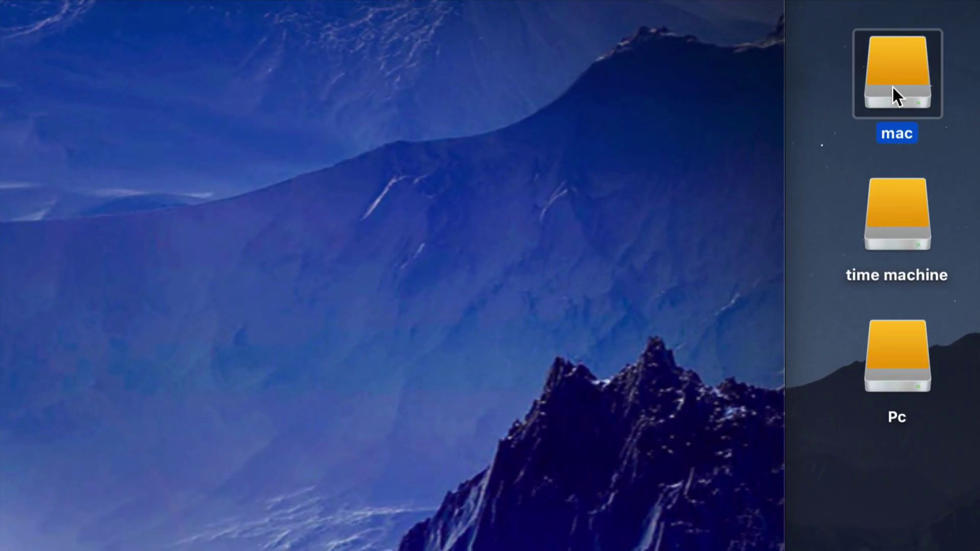
pyautogui.click(899, 219)
pyautogui.click(907, 355)
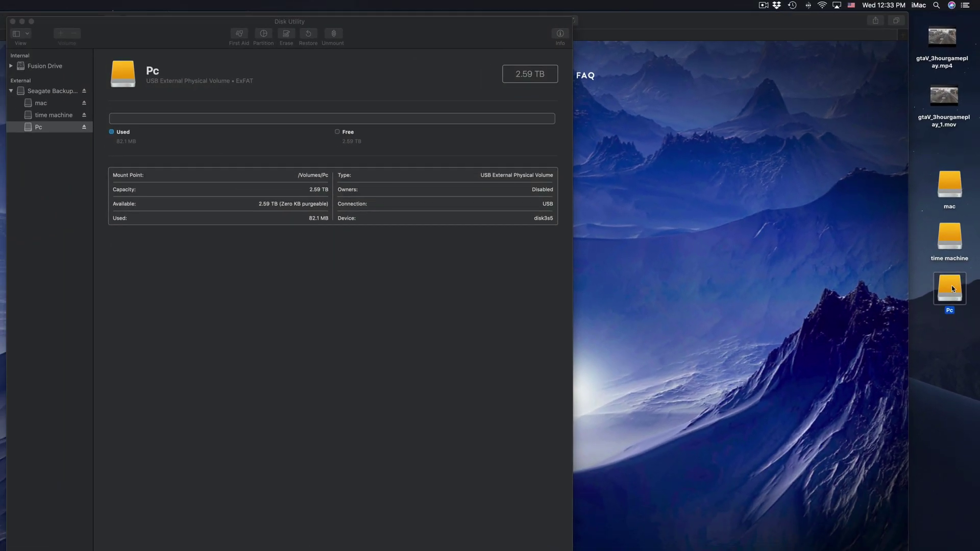
pyautogui.click(950, 246)
pyautogui.doubleClick(949, 243)
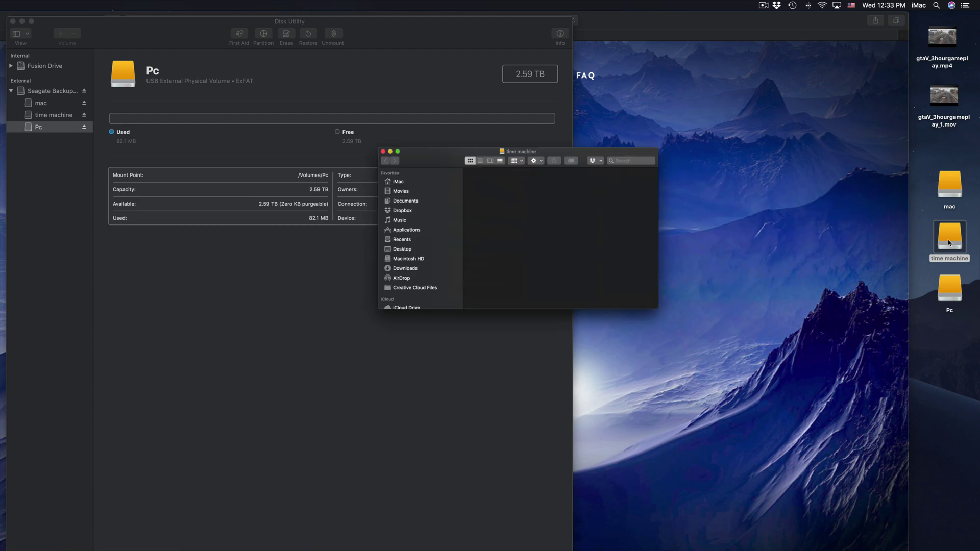
pyautogui.doubleClick(950, 284)
pyautogui.doubleClick(944, 194)
pyautogui.moveTo(314, 165); pyautogui.dragTo(513, 144)
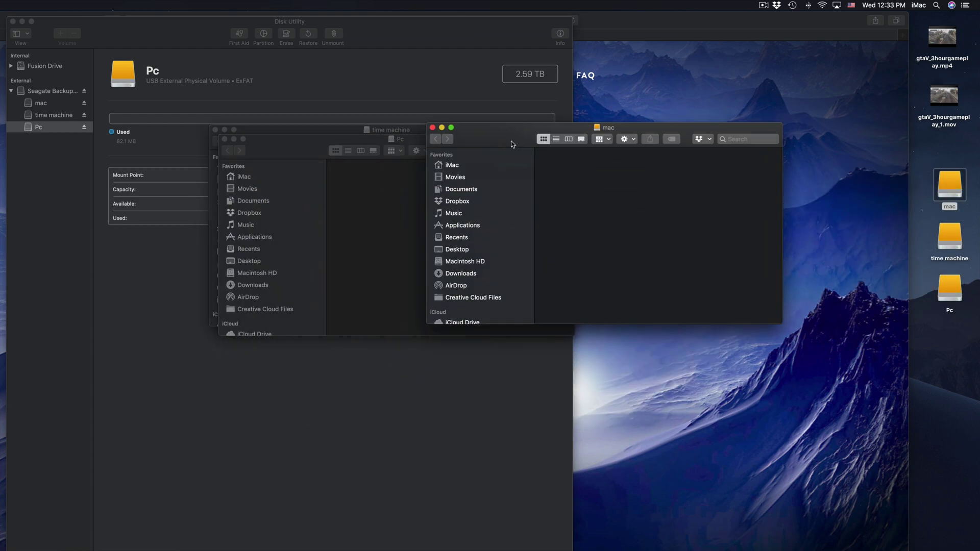
pyautogui.moveTo(306, 146); pyautogui.dragTo(575, 202)
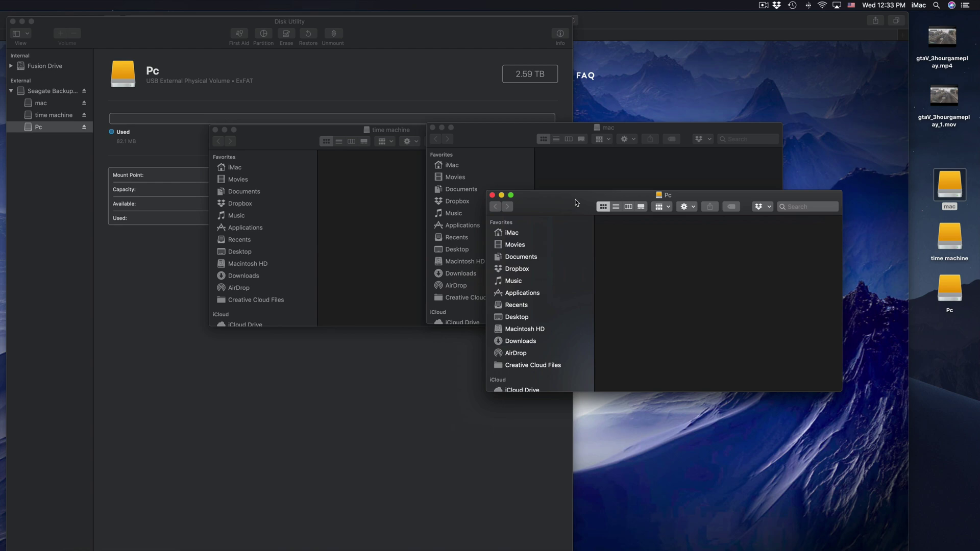
# Copy gtaV_3hourgameplay_1.mov from the desktop to the Pc drive and gtaV_3hourgameplay.mp4 to the mac drive
pyautogui.click(962, 108)
pyautogui.moveTo(943, 39); pyautogui.dragTo(768, 161)
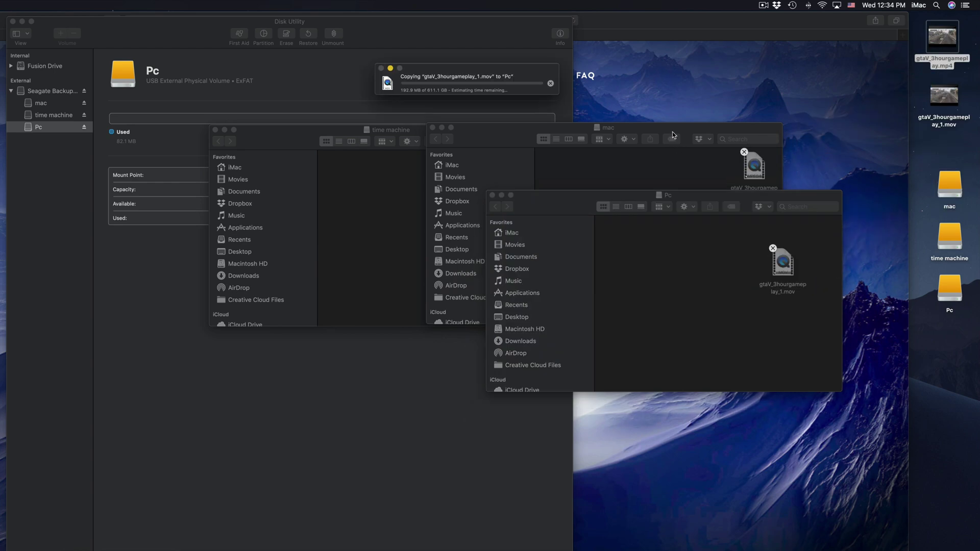
# Cancel the running copies of gtaV_3hourgameplay.mp4 to the mac drive and gtaV_3hourgameplay_1.mov to the Pc drive
pyautogui.moveTo(672, 133); pyautogui.dragTo(683, 116)
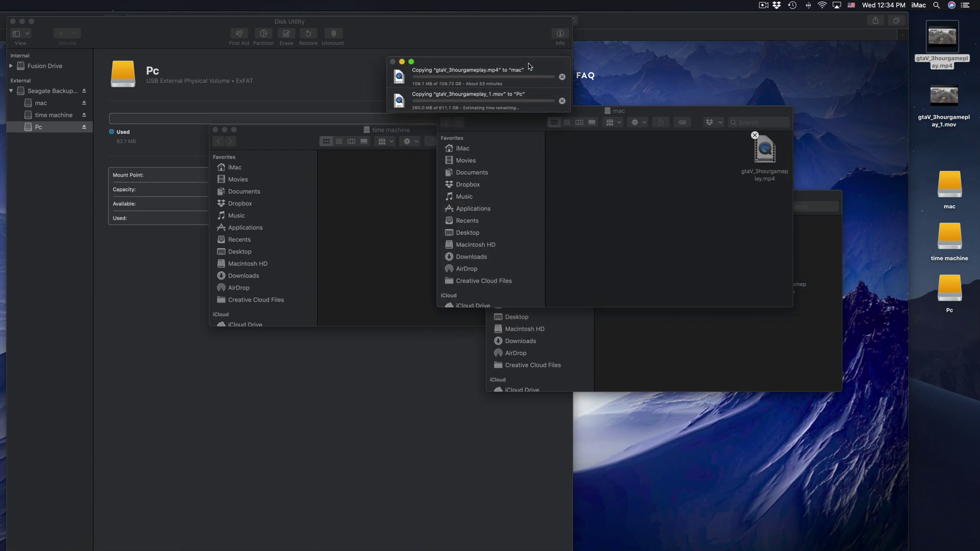
pyautogui.click(567, 75)
pyautogui.click(567, 100)
pyautogui.click(567, 100)
pyautogui.click(721, 253)
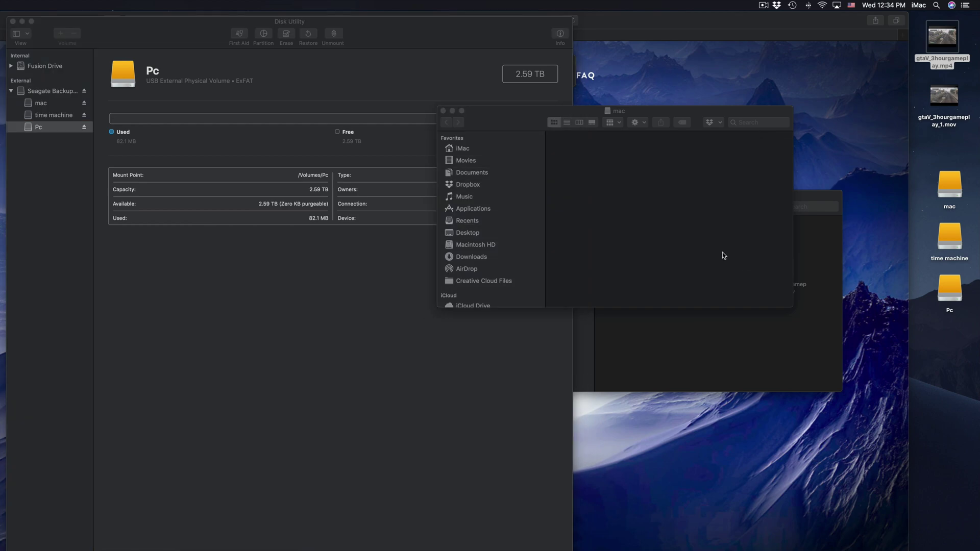
# Close the mac and Pc Finder windows and move the Disk Utility and time machine windows apart
pyautogui.click(743, 327)
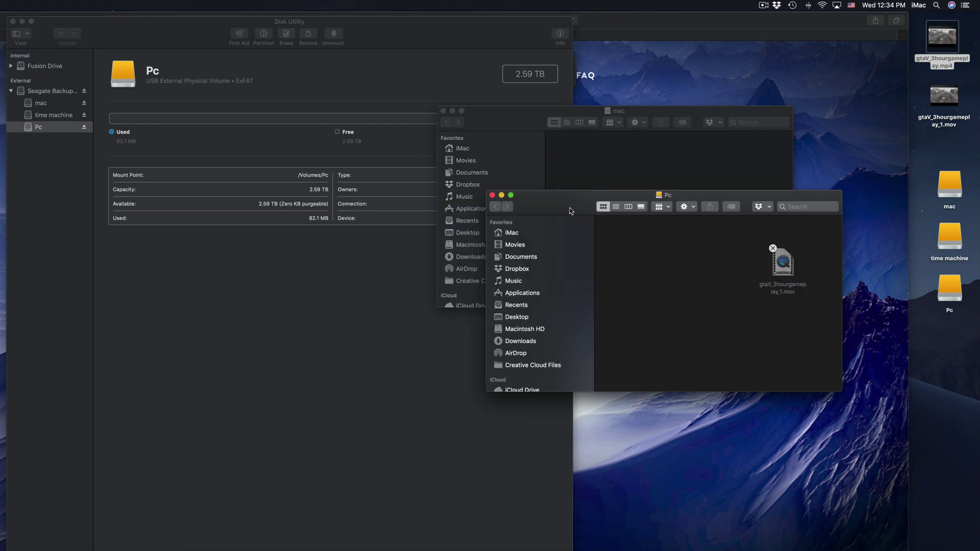
pyautogui.moveTo(568, 207); pyautogui.dragTo(576, 209)
pyautogui.click(507, 118)
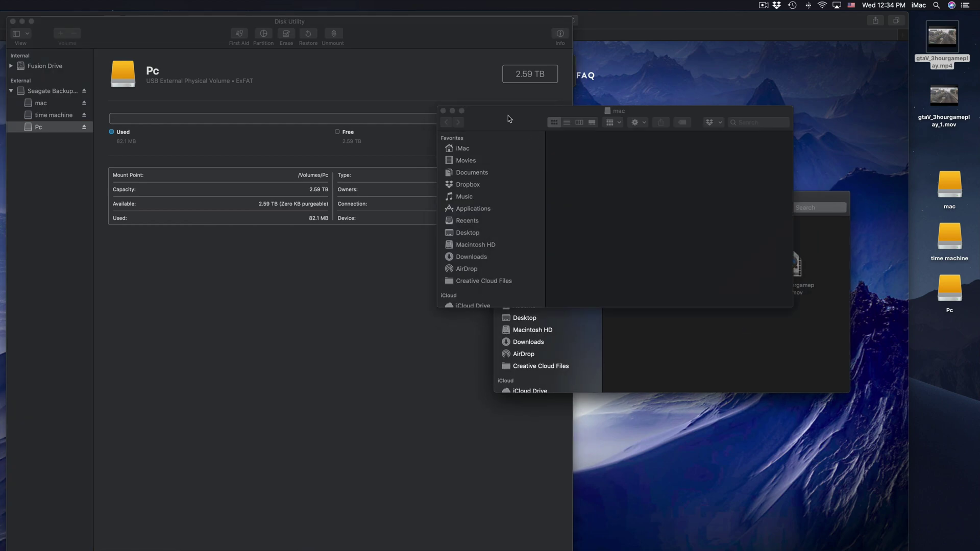
pyautogui.click(443, 111)
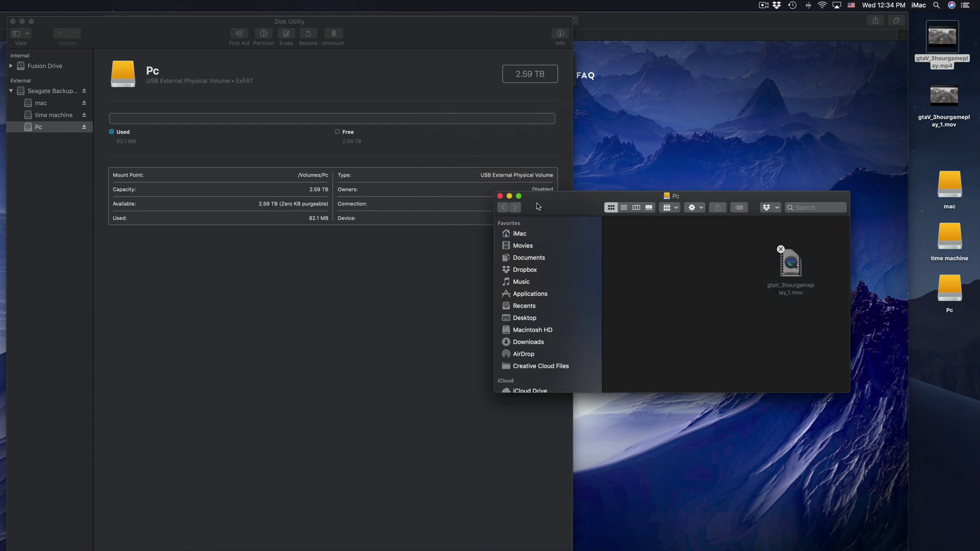
pyautogui.click(500, 196)
pyautogui.moveTo(364, 35); pyautogui.dragTo(414, 223)
pyautogui.moveTo(299, 134); pyautogui.dragTo(430, 124)
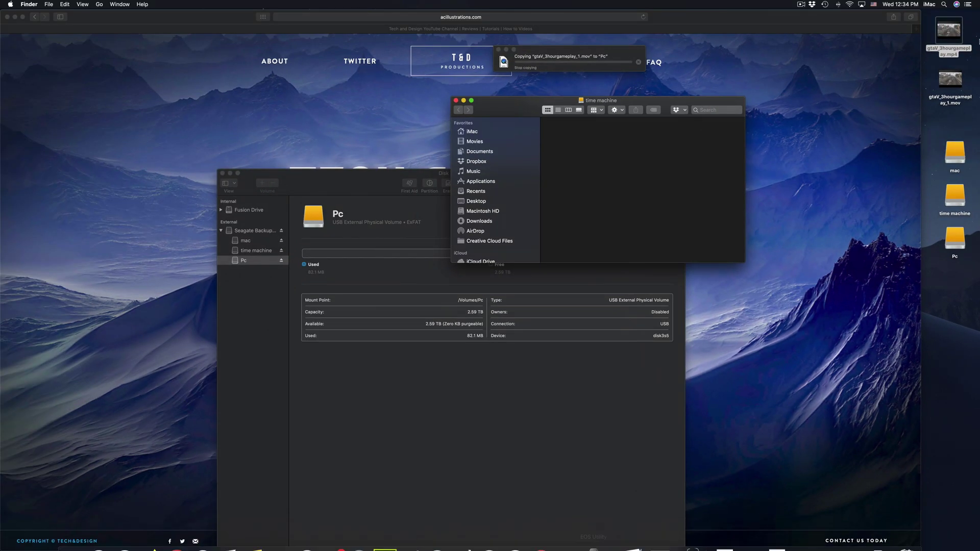
# Search Spotlight for "system" and open System Preferences
pyautogui.click(944, 4)
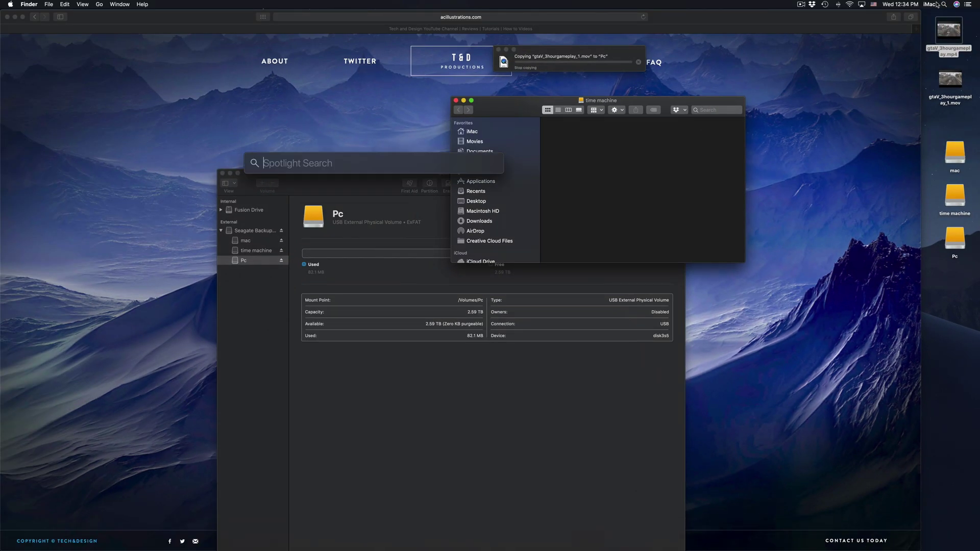
pyautogui.write('system')
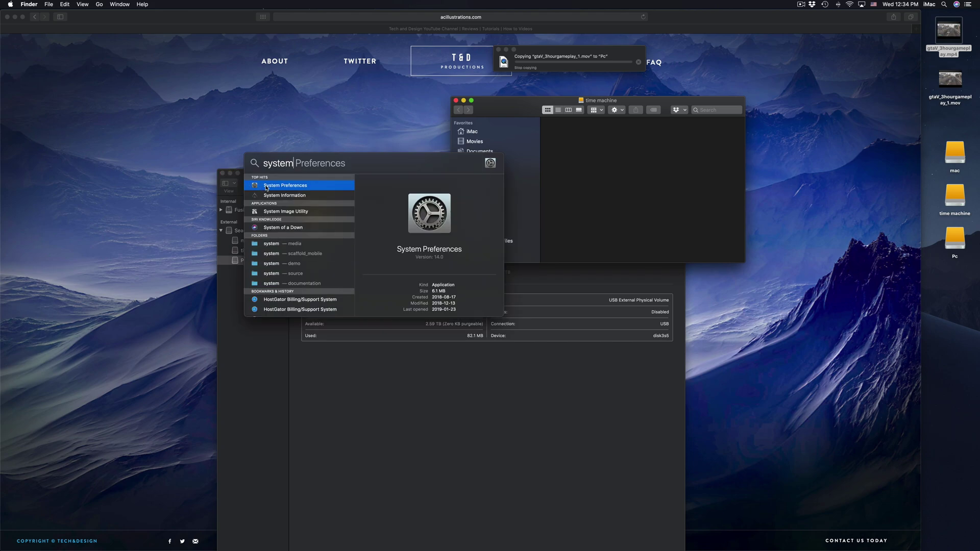
pyautogui.doubleClick(269, 186)
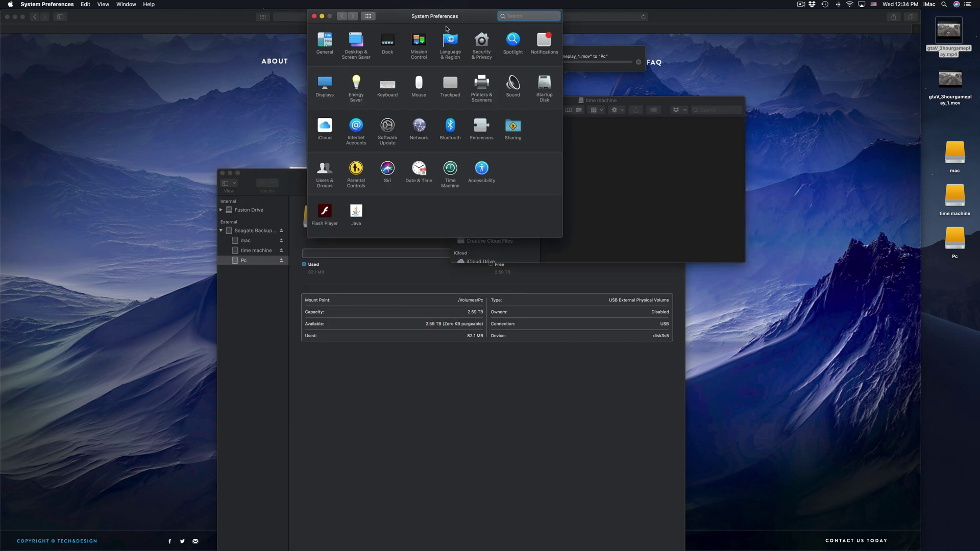
# Spread apart the System Preferences, time machine and copy progress windows, and close Disk Utility
pyautogui.moveTo(451, 117); pyautogui.dragTo(456, 167)
pyautogui.moveTo(498, 100); pyautogui.dragTo(672, 102)
pyautogui.moveTo(581, 56); pyautogui.dragTo(865, 84)
pyautogui.click(479, 164)
pyautogui.moveTo(479, 164); pyautogui.dragTo(433, 119)
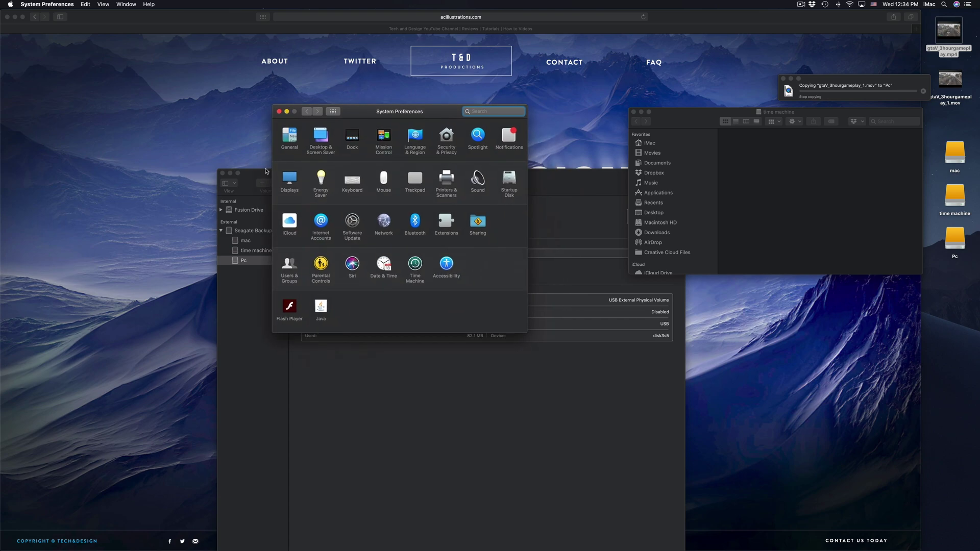
pyautogui.click(222, 174)
pyautogui.moveTo(380, 108); pyautogui.dragTo(377, 119)
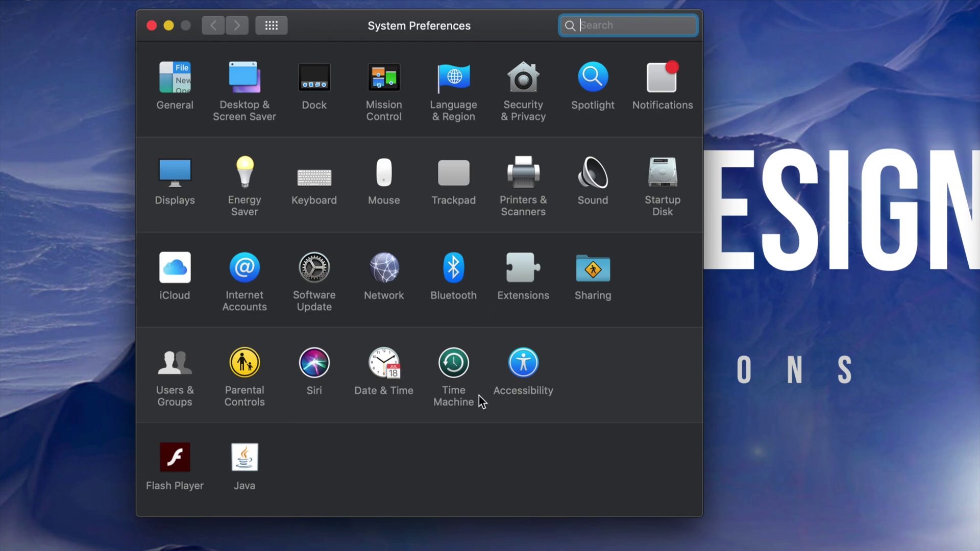
# Open the Time Machine preferences and look through the list of backup disks
pyautogui.click(459, 365)
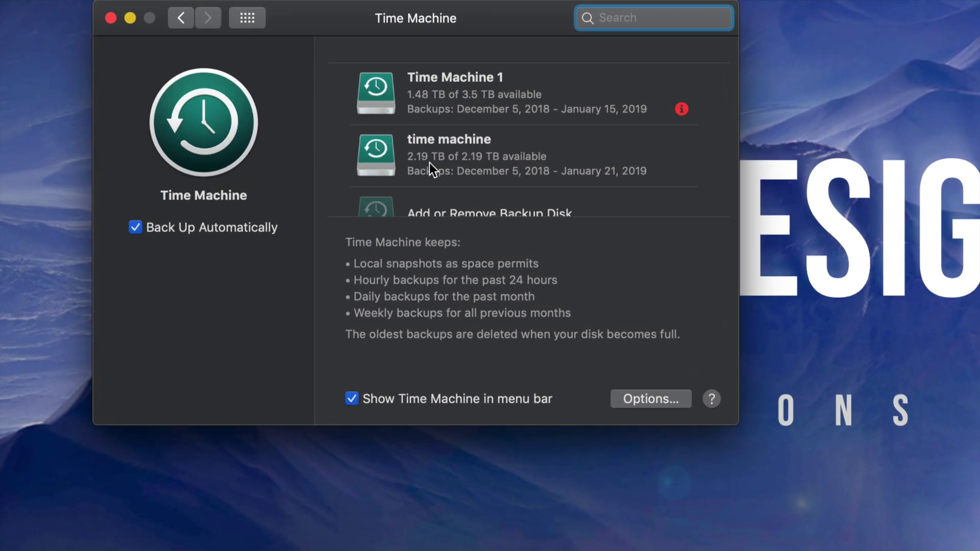
pyautogui.scroll(-2, 434, 148)
pyautogui.scroll(2, 438, 154)
pyautogui.scroll(-2, 433, 173)
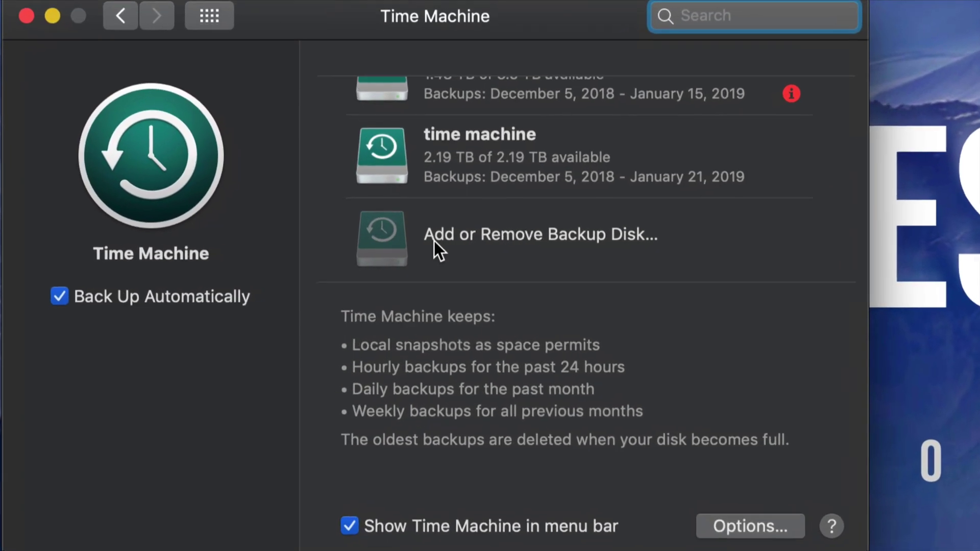
# Add the available 2.19 TB time machine volume as a Time Machine backup disk, leaving backup encryption off
pyautogui.click(512, 236)
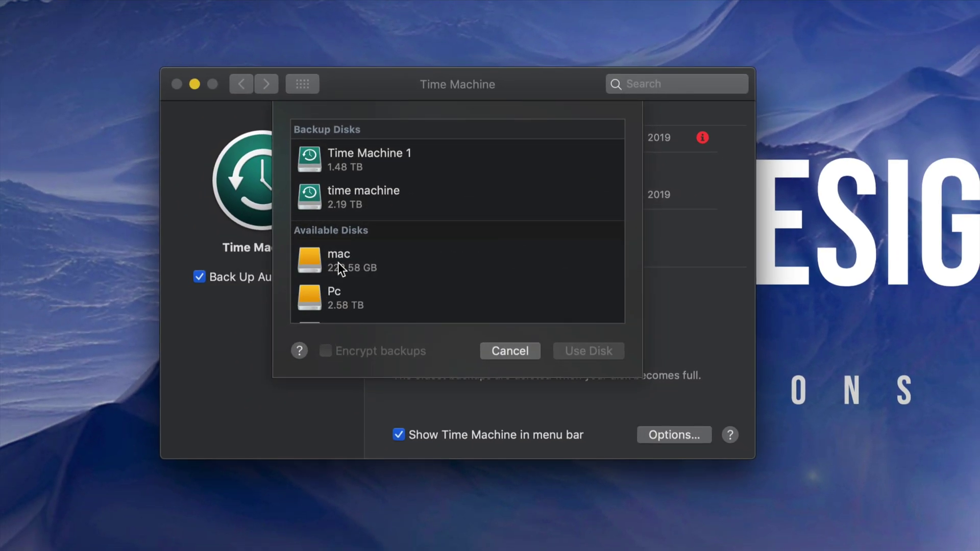
pyautogui.scroll(-5, 324, 288)
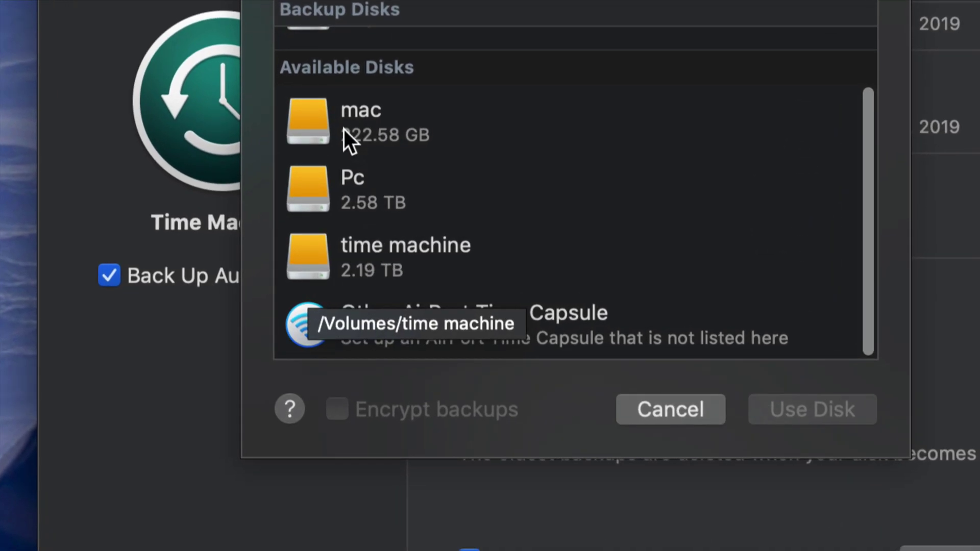
pyautogui.click(319, 126)
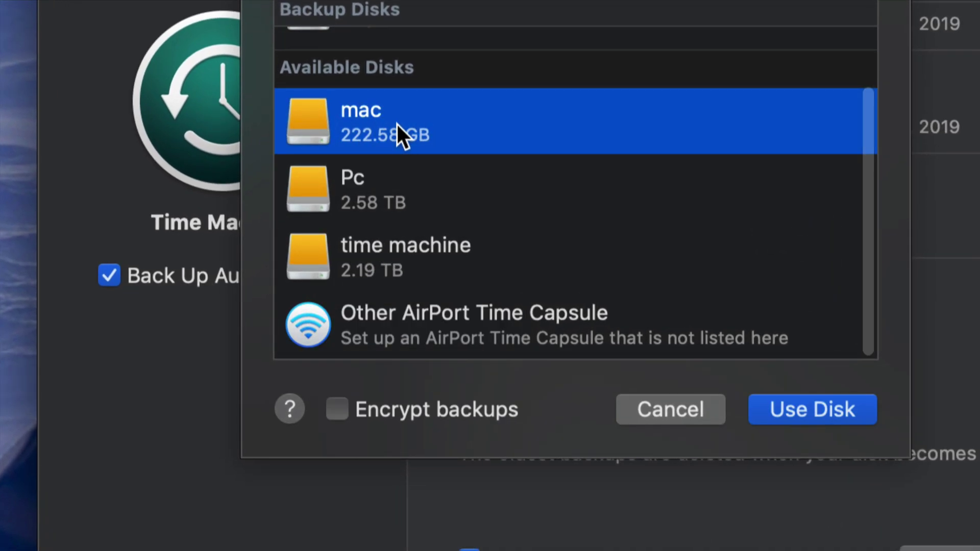
pyautogui.click(391, 192)
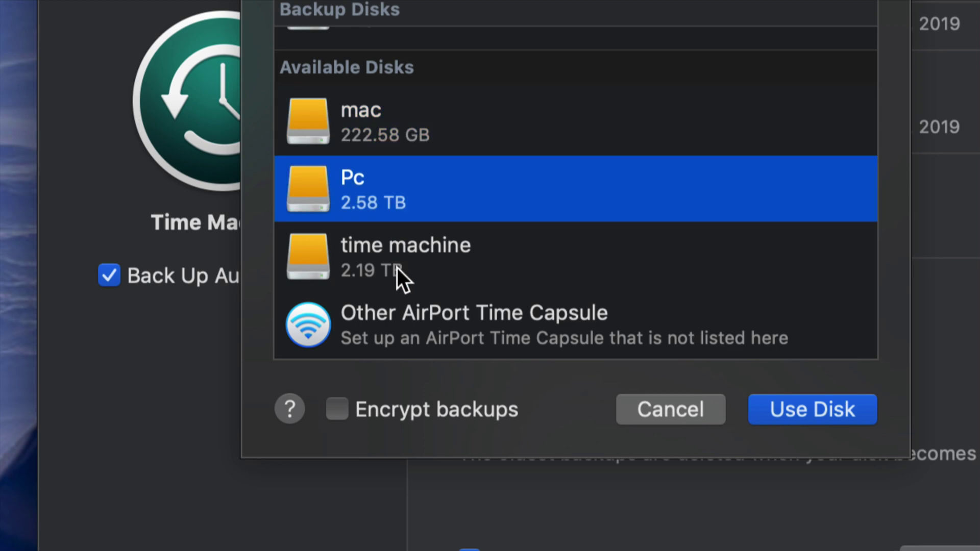
pyautogui.click(418, 245)
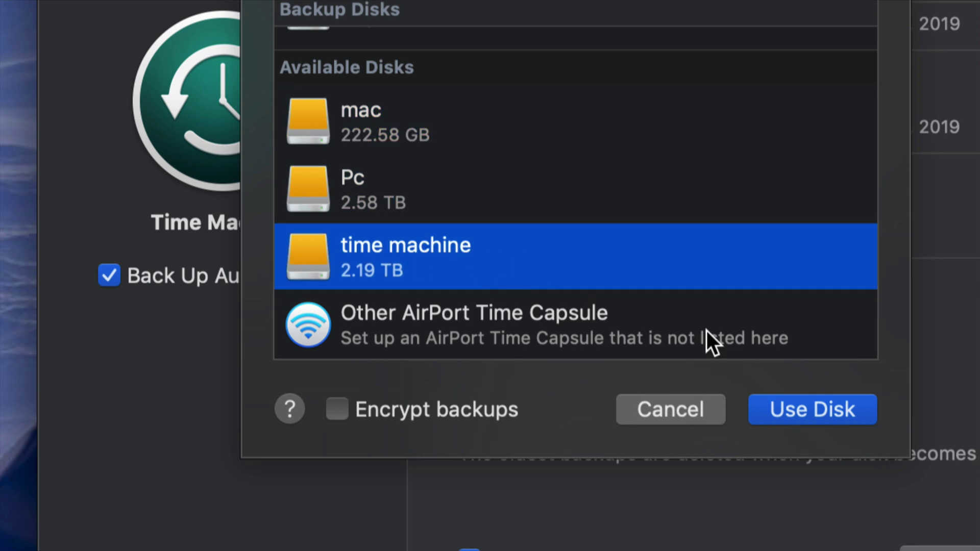
pyautogui.click(810, 412)
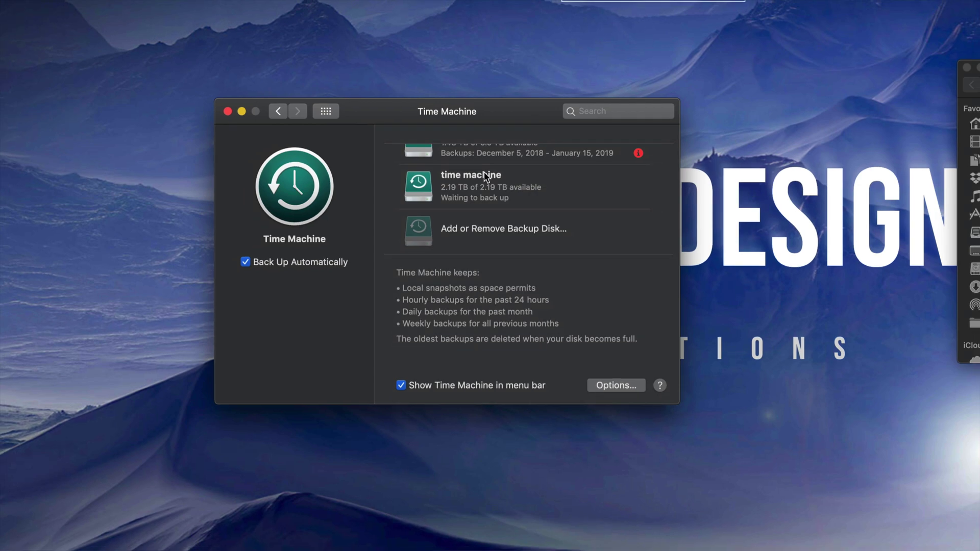
# Move the Time Machine preferences and time machine Finder windows, and cancel the remaining copy of gtaV_3hourgameplay_1.mov to Pc
pyautogui.moveTo(506, 119)
pyautogui.mouseDown()
pyautogui.moveTo(491, 146)
pyautogui.moveTo(499, 137)
pyautogui.mouseUp()
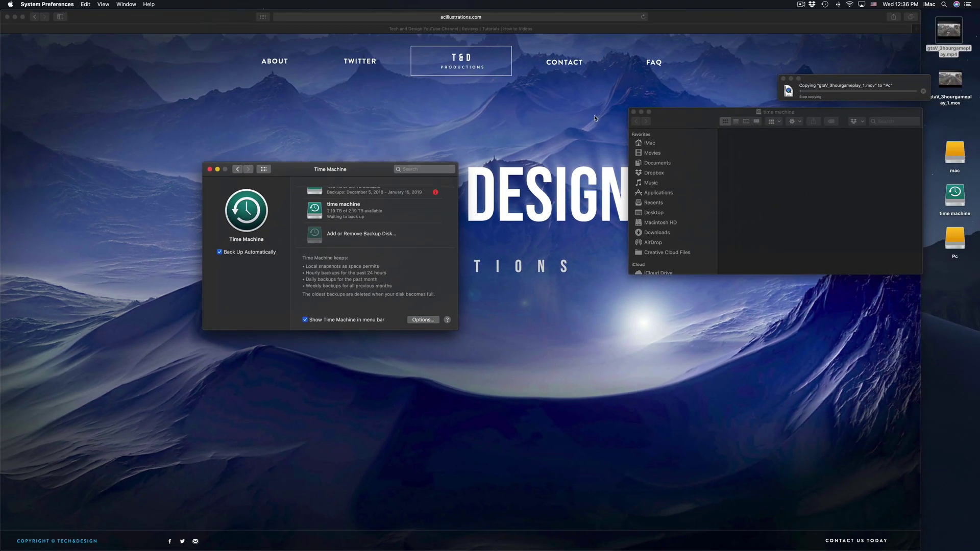
pyautogui.moveTo(711, 114); pyautogui.dragTo(631, 249)
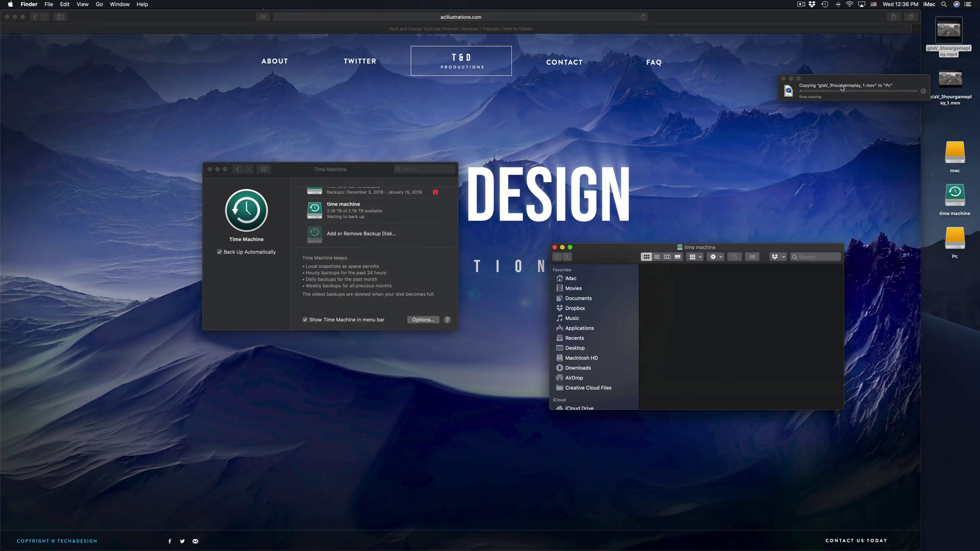
pyautogui.moveTo(843, 81); pyautogui.dragTo(661, 213)
pyautogui.click(741, 223)
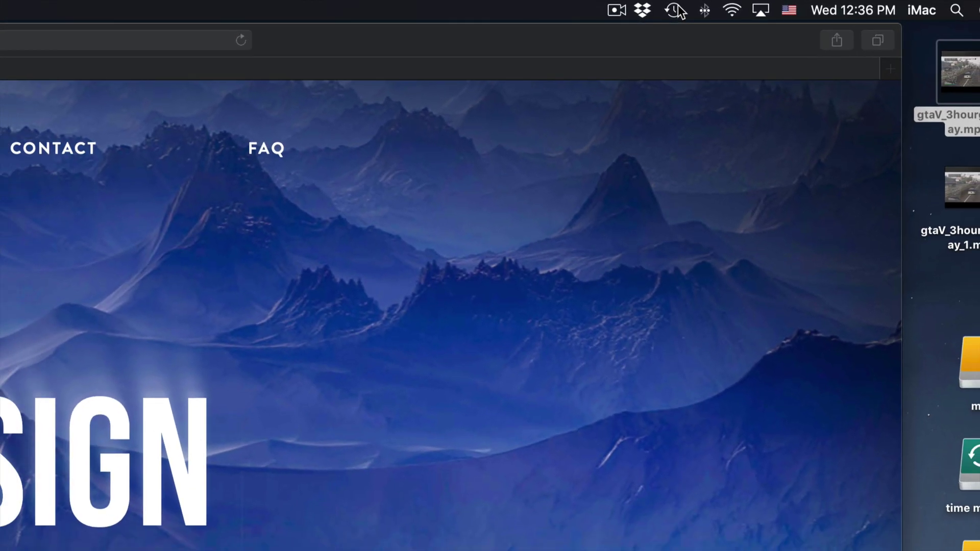
# Check Time Machine's quick backup commands and examine the backup status of the disks in its preferences
pyautogui.click(676, 10)
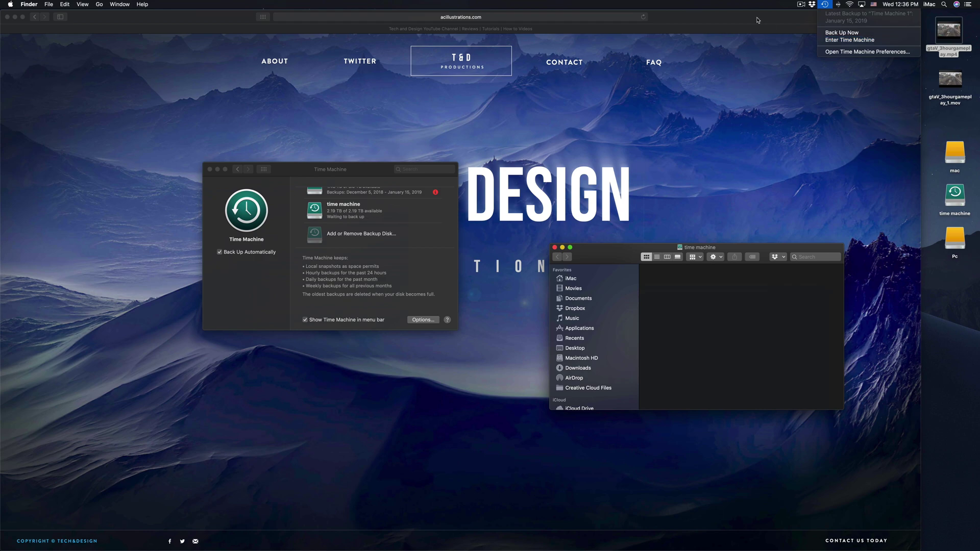
pyautogui.click(741, 10)
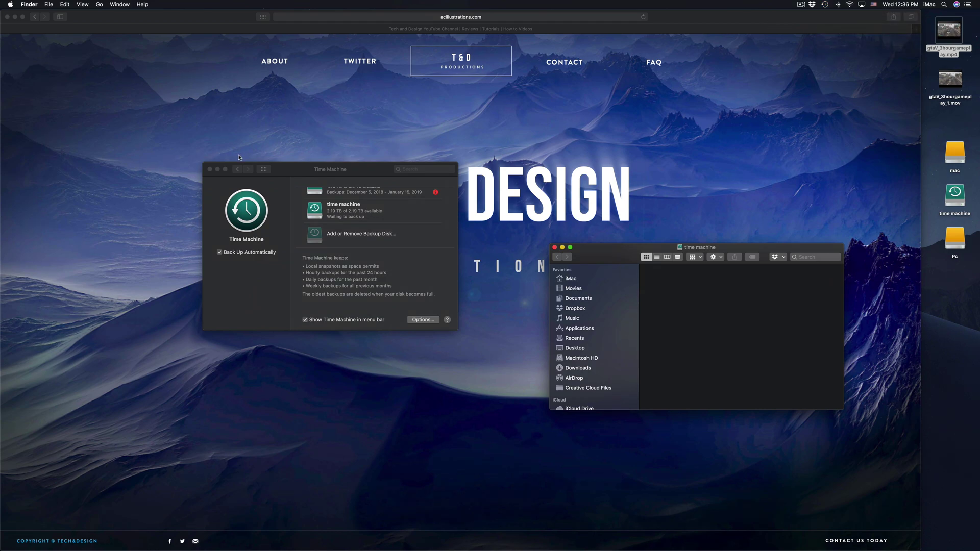
pyautogui.moveTo(313, 174); pyautogui.dragTo(393, 178)
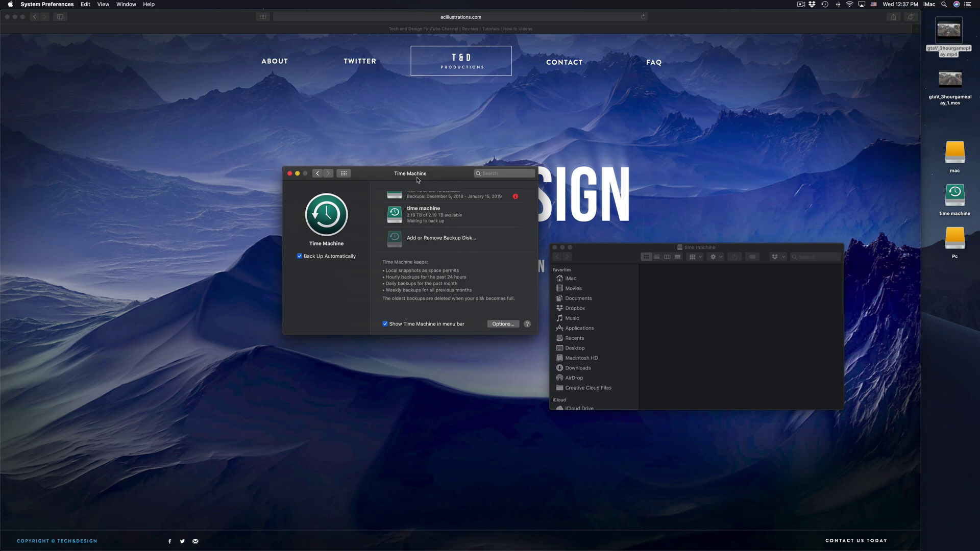
pyautogui.moveTo(417, 180); pyautogui.dragTo(474, 143)
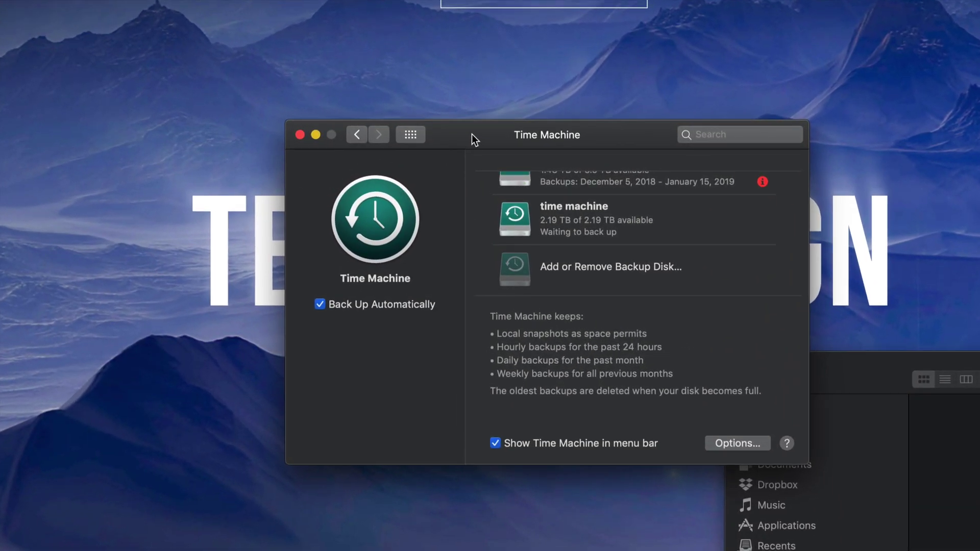
pyautogui.moveTo(471, 134); pyautogui.dragTo(433, 107)
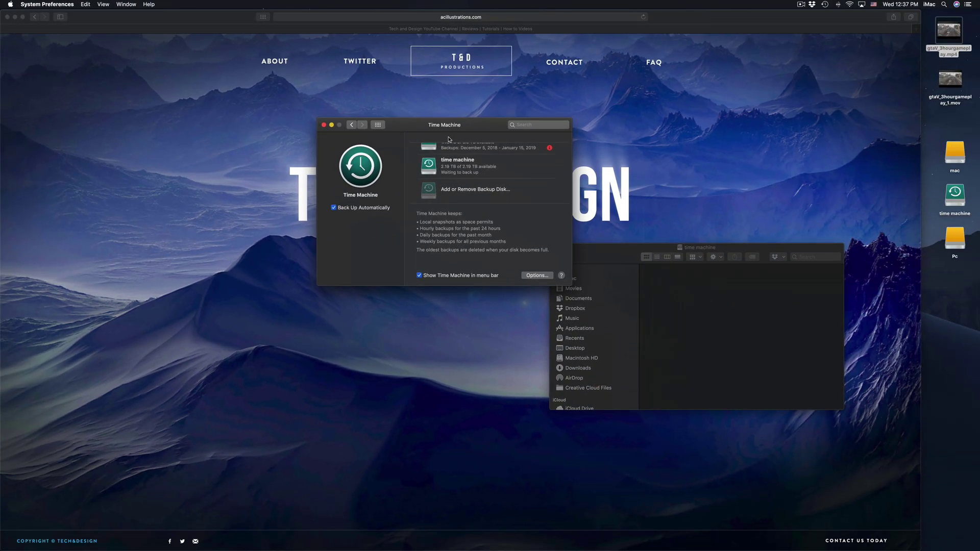
pyautogui.moveTo(449, 126); pyautogui.dragTo(524, 93)
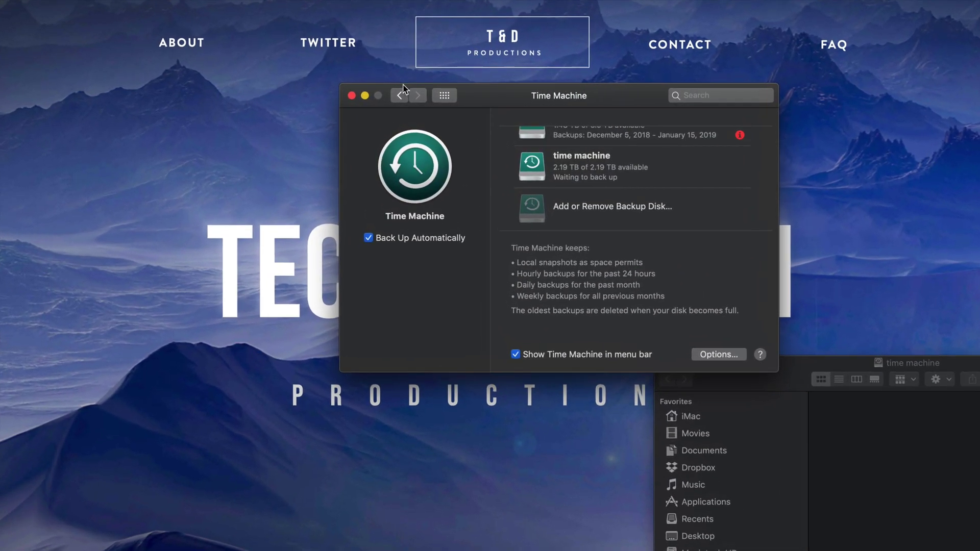
pyautogui.scroll(2, 600, 186)
pyautogui.scroll(-2, 600, 186)
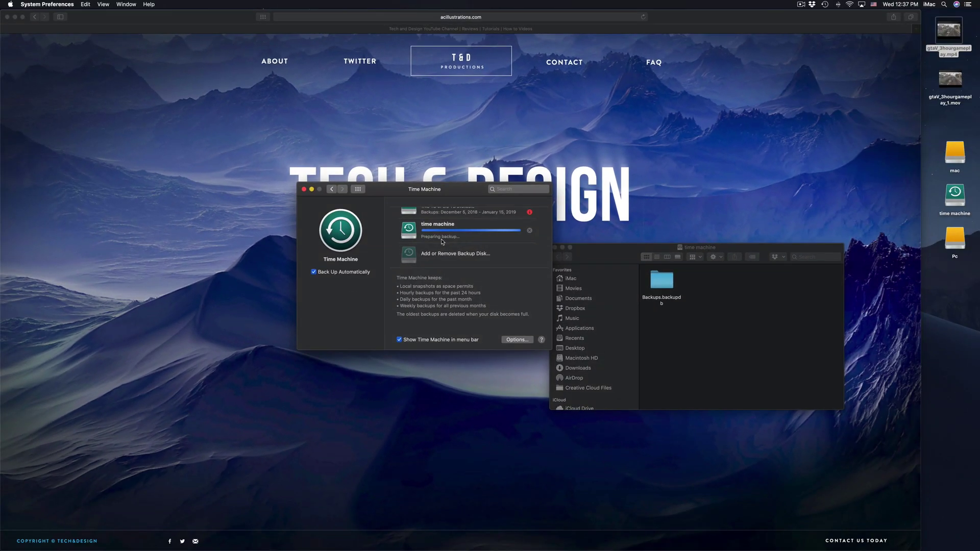
# Open the mac and Pc drives from the desktop in separate Finder windows and move the windows apart
pyautogui.doubleClick(954, 153)
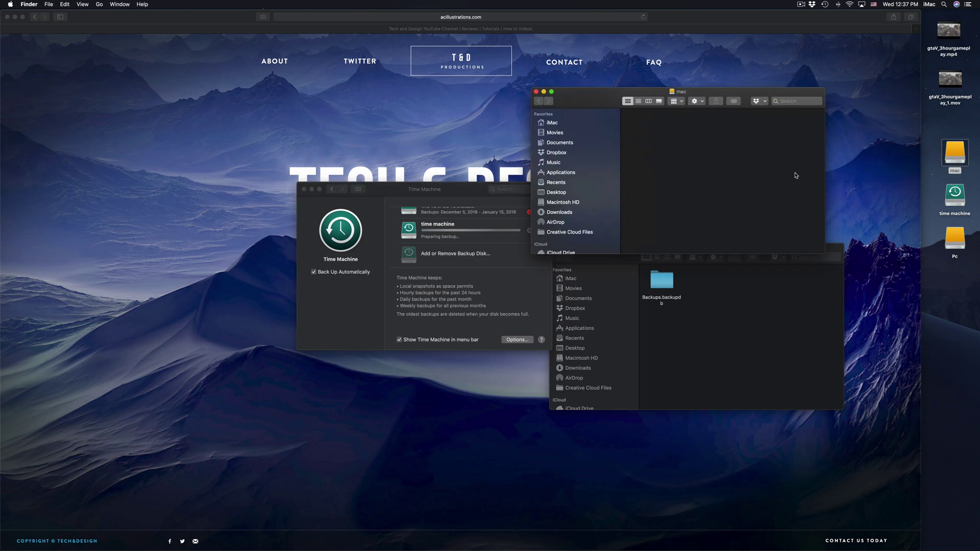
pyautogui.click(960, 238)
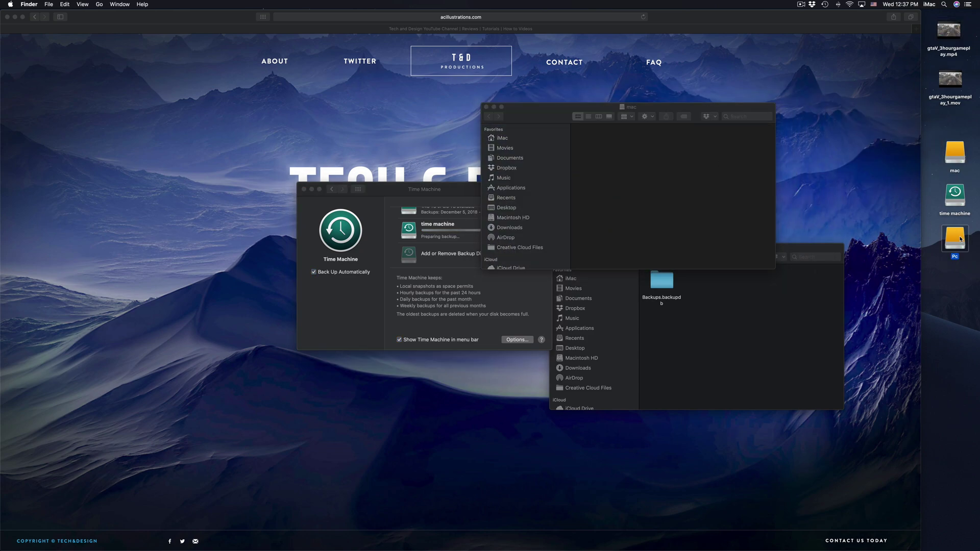
pyautogui.doubleClick(960, 238)
pyautogui.moveTo(622, 171); pyautogui.dragTo(230, 74)
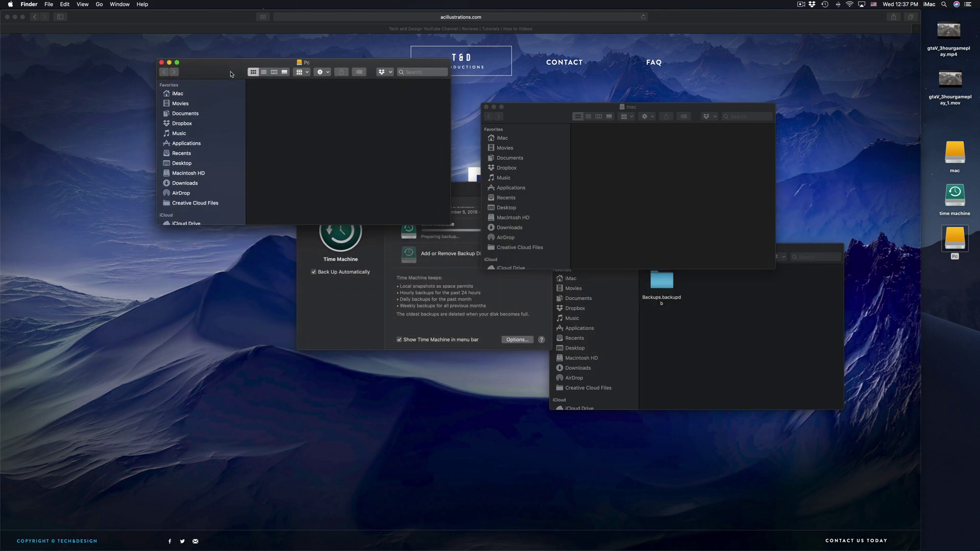
# Bring the Time Machine preferences forward, move the window clear of the Pc window, and switch to Safari
pyautogui.click(329, 306)
pyautogui.moveTo(393, 191); pyautogui.dragTo(374, 245)
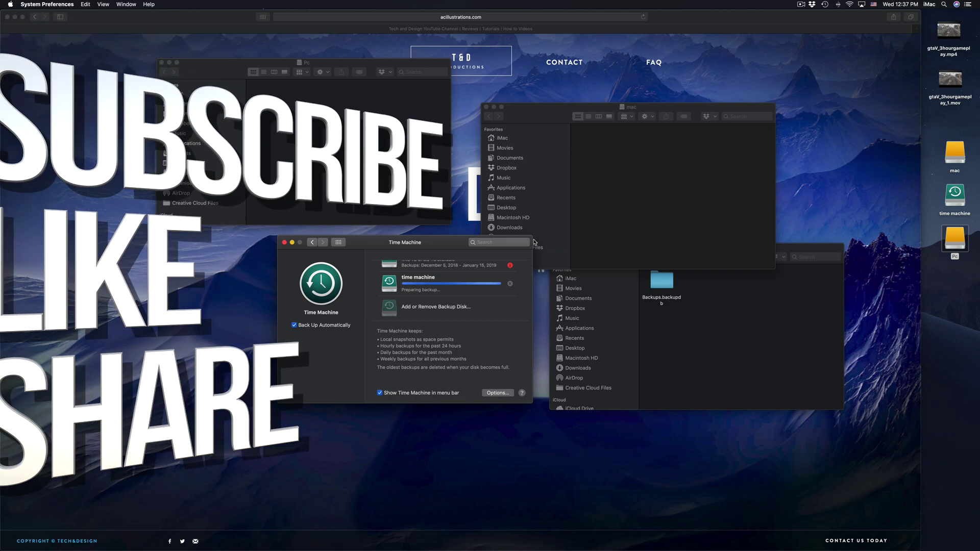
pyautogui.click(607, 78)
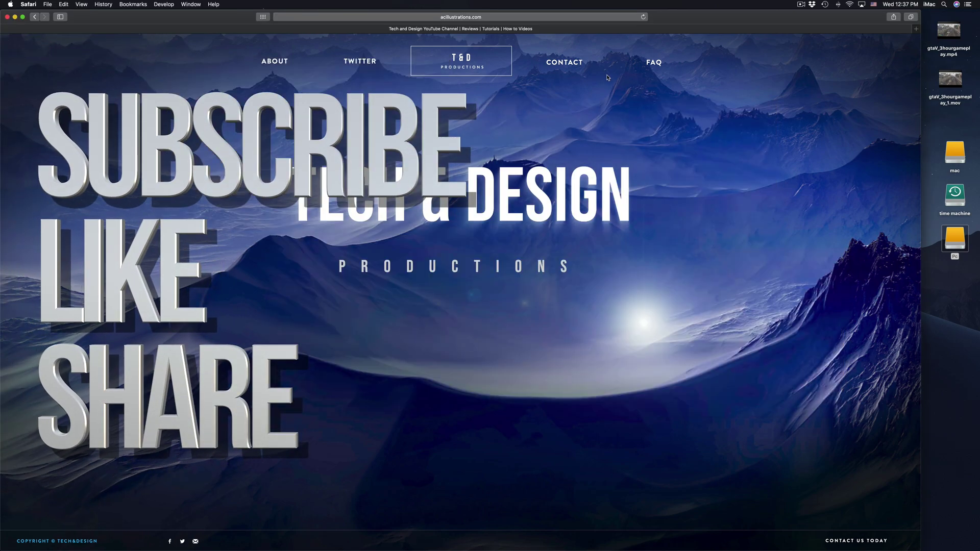